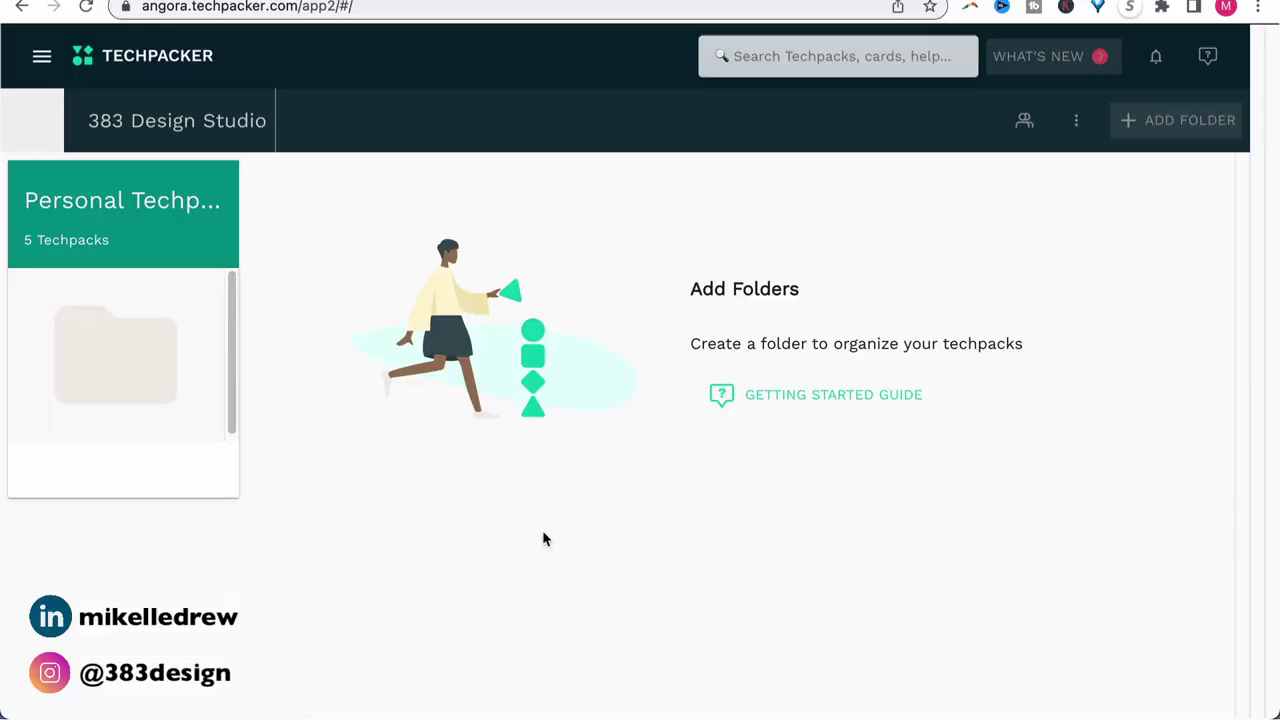
# Create a new folder, rename it 'Spring Tech Packs' in its settings, and open it
pyautogui.click(1215, 135)
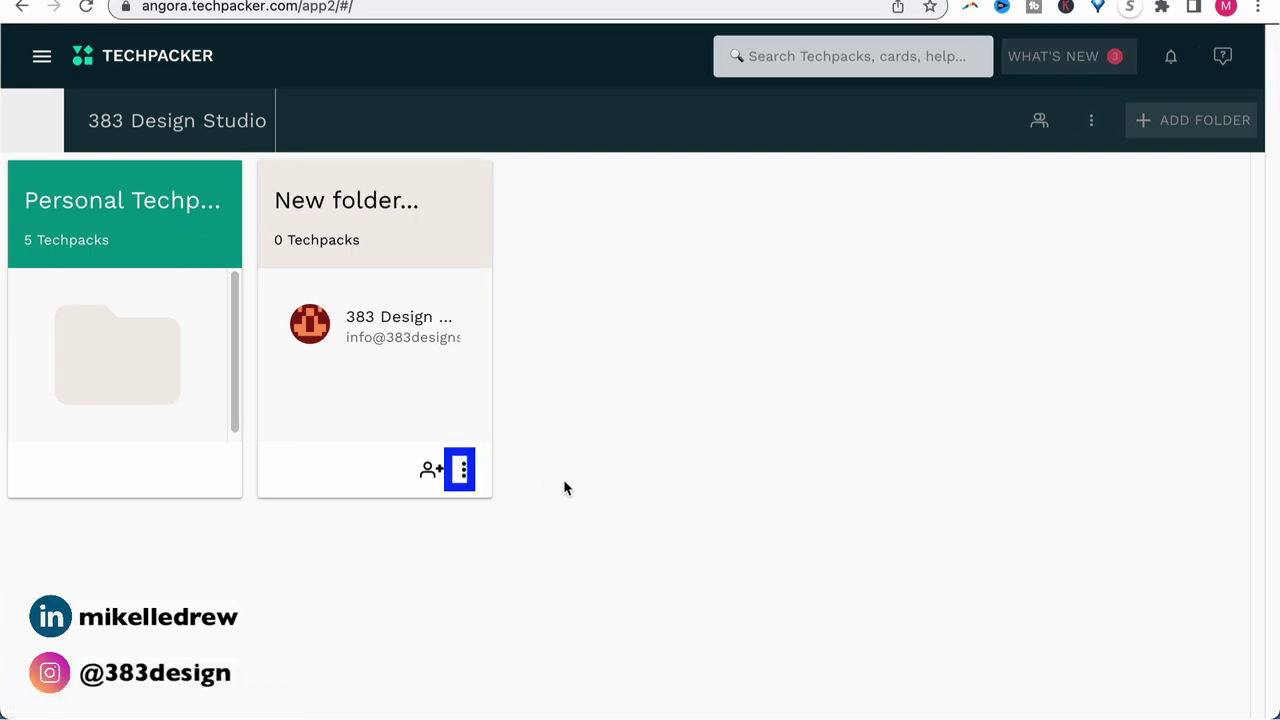
pyautogui.click(475, 485)
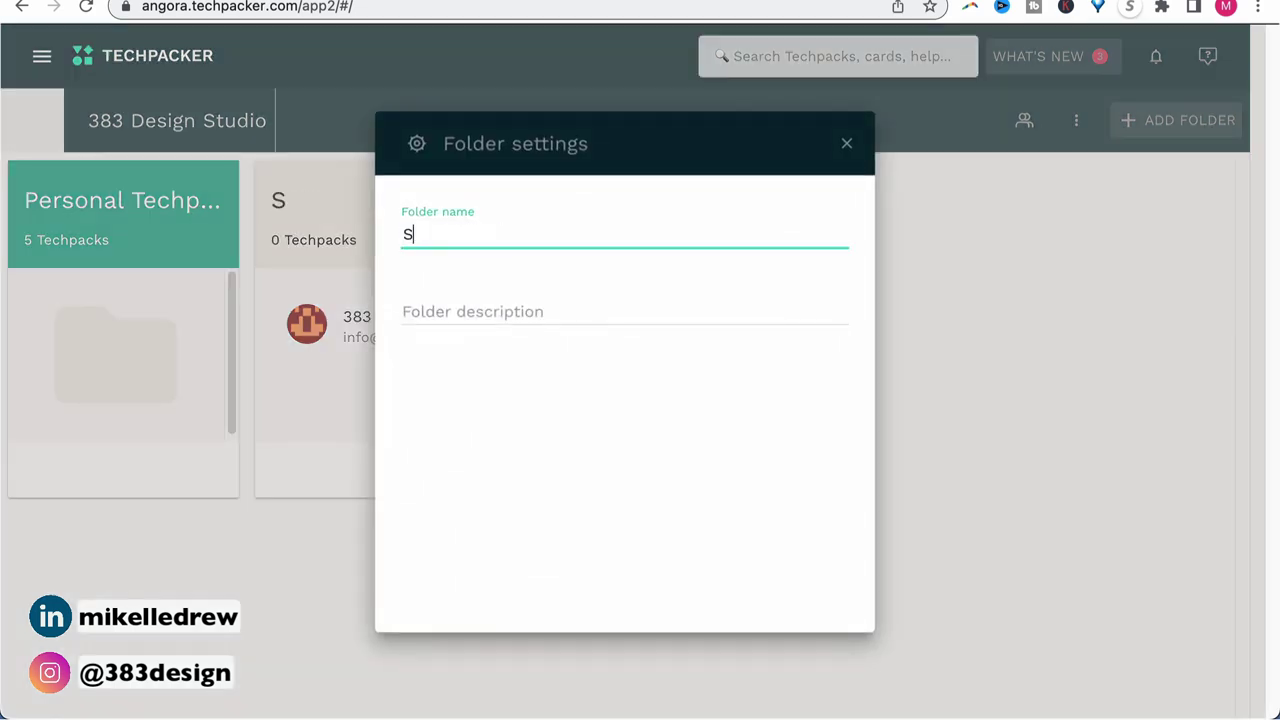
pyautogui.write('Spring Tech Packs')
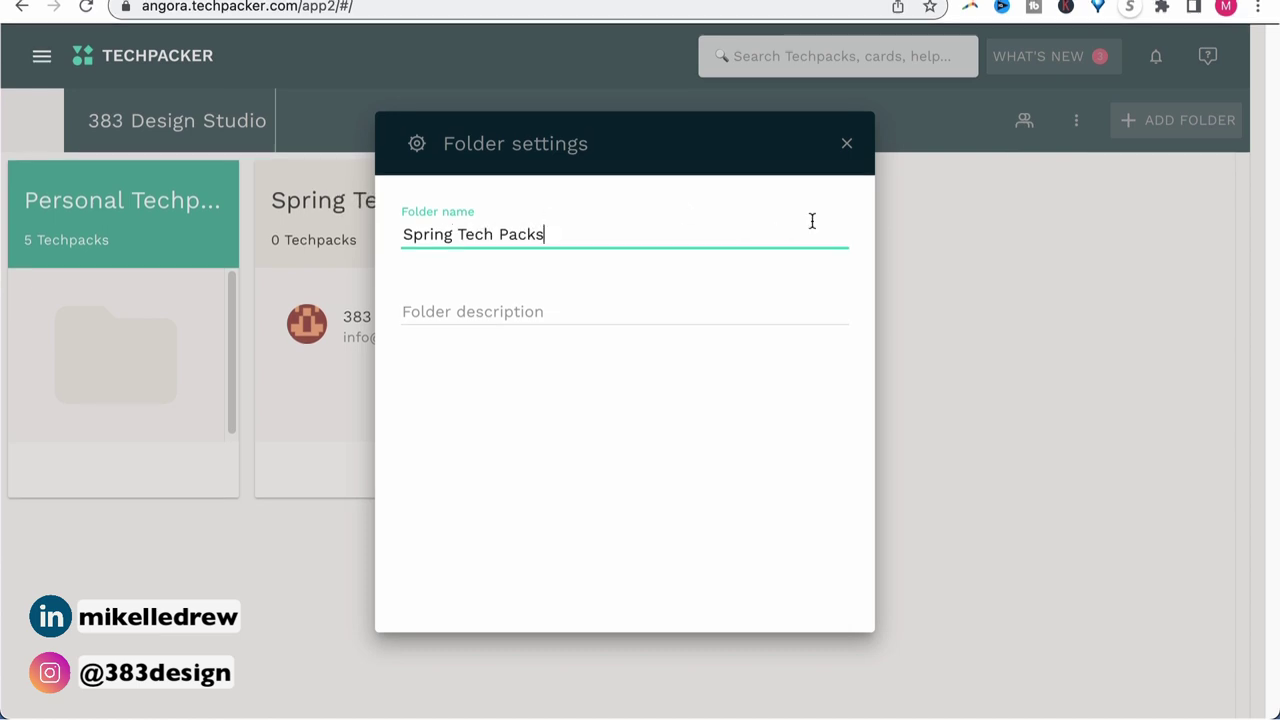
pyautogui.click(848, 146)
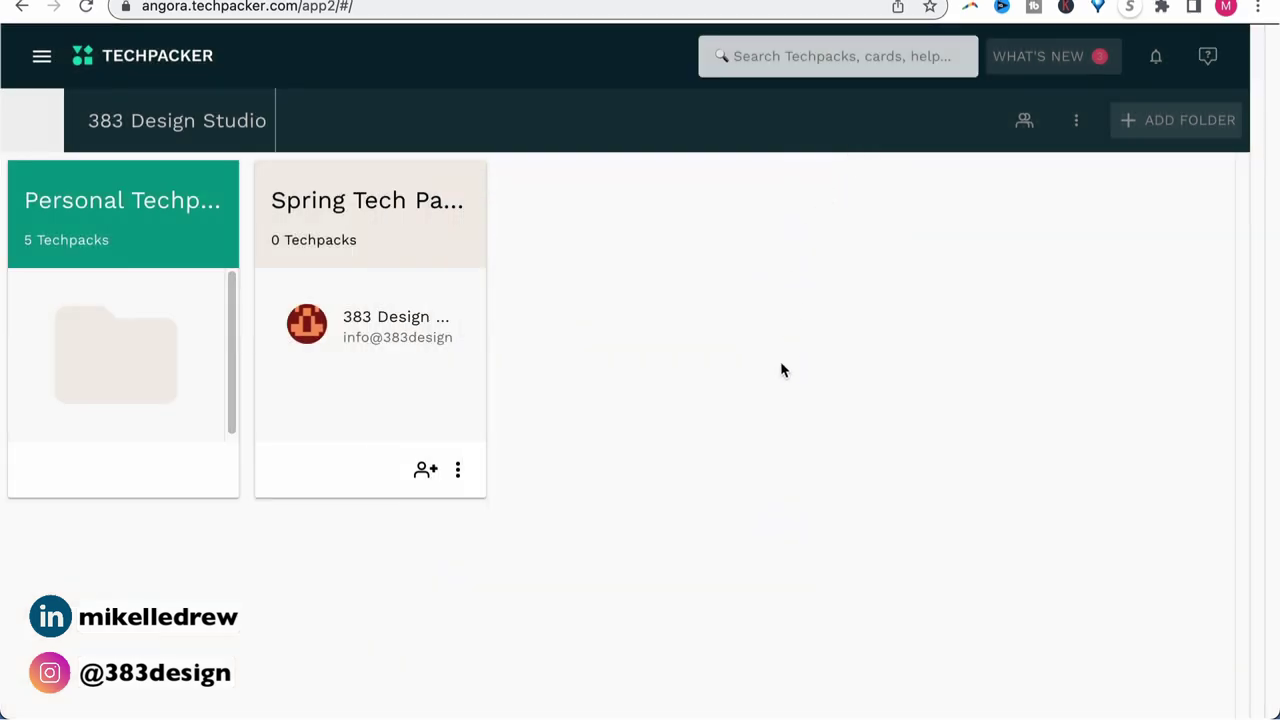
pyautogui.click(358, 200)
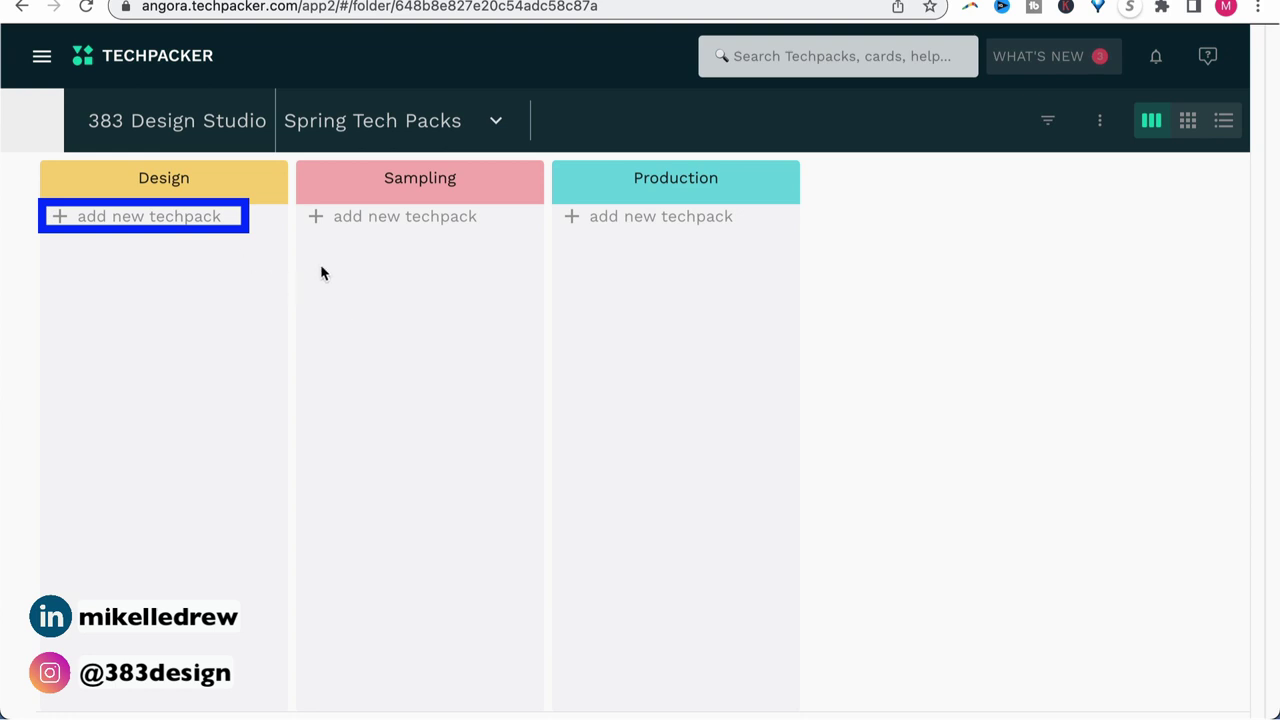
# Create Design-stage techpack MD-001 described 'Cropped Sweatshirt' with the sweatshirt sketch as cover
pyautogui.click(58, 220)
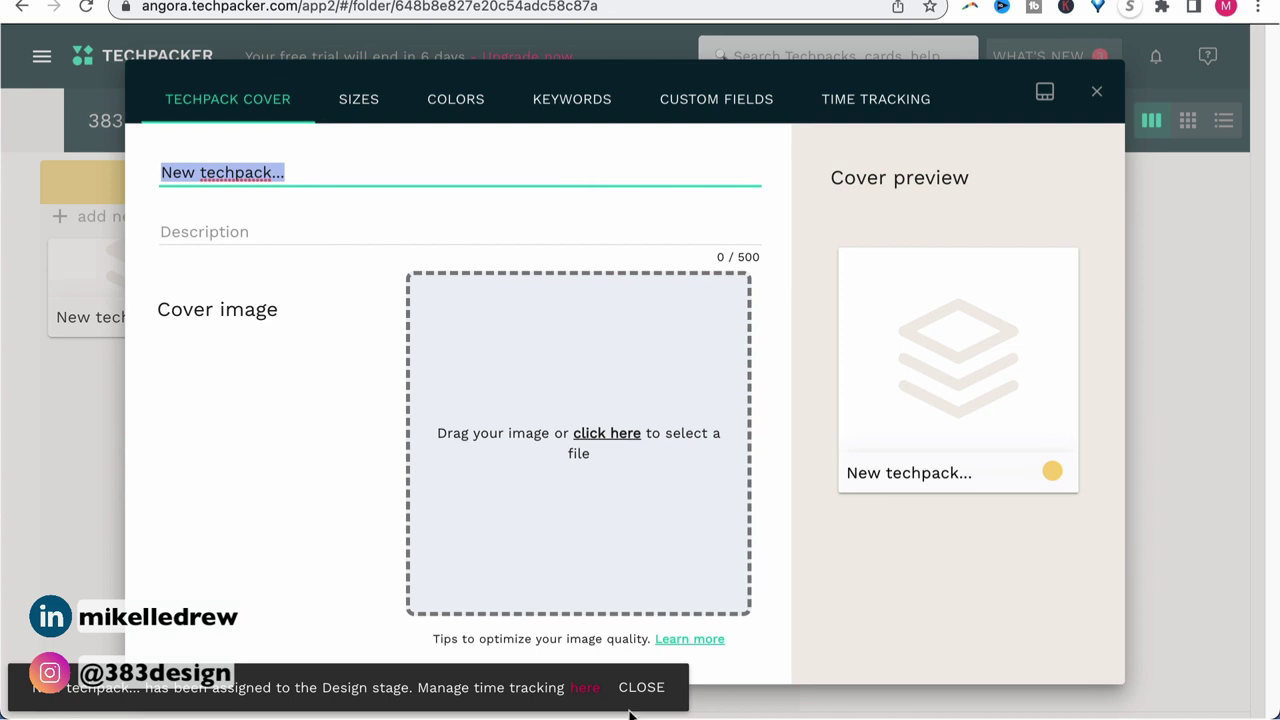
pyautogui.click(642, 702)
pyautogui.click(284, 176)
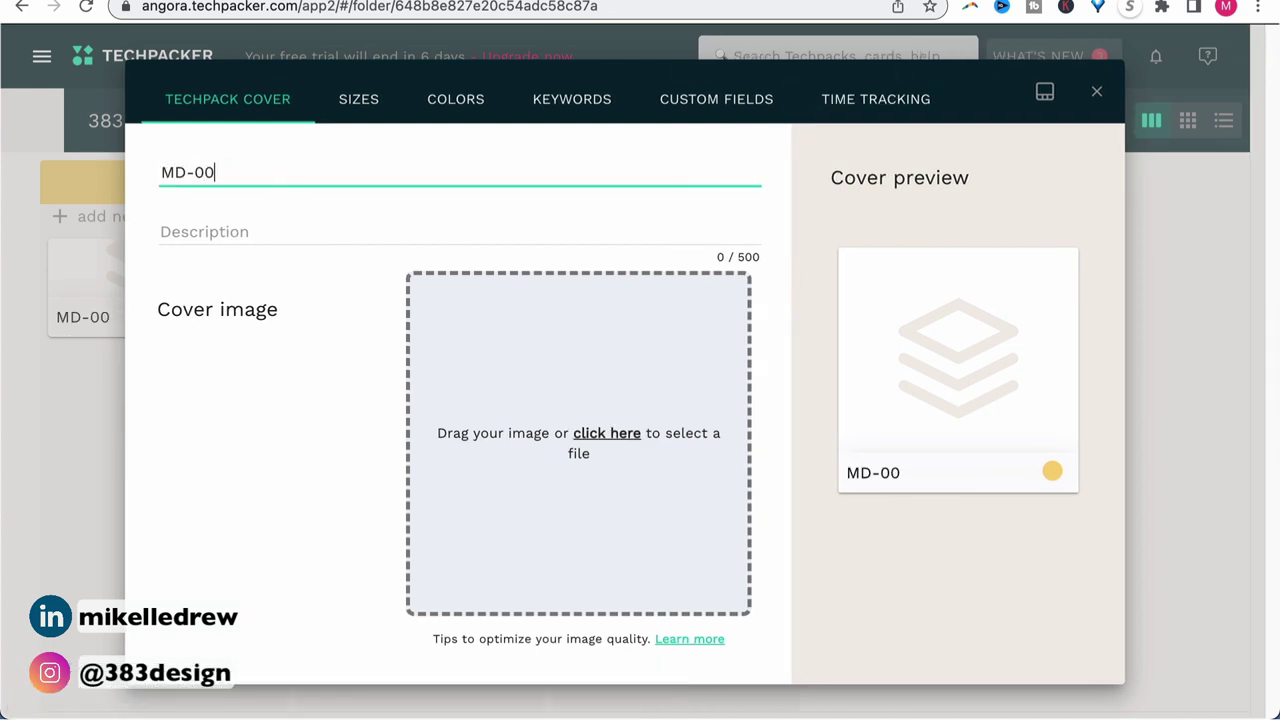
pyautogui.click(201, 225)
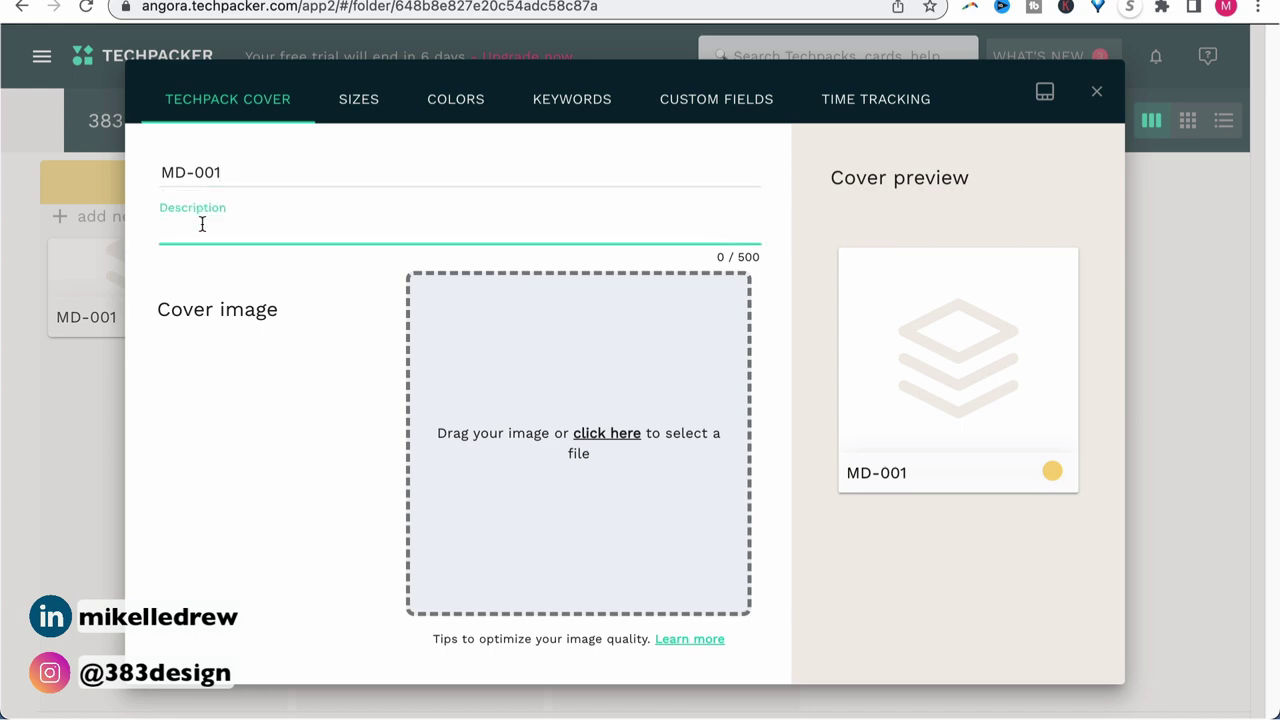
pyautogui.write('Cropped Sweatshirt')
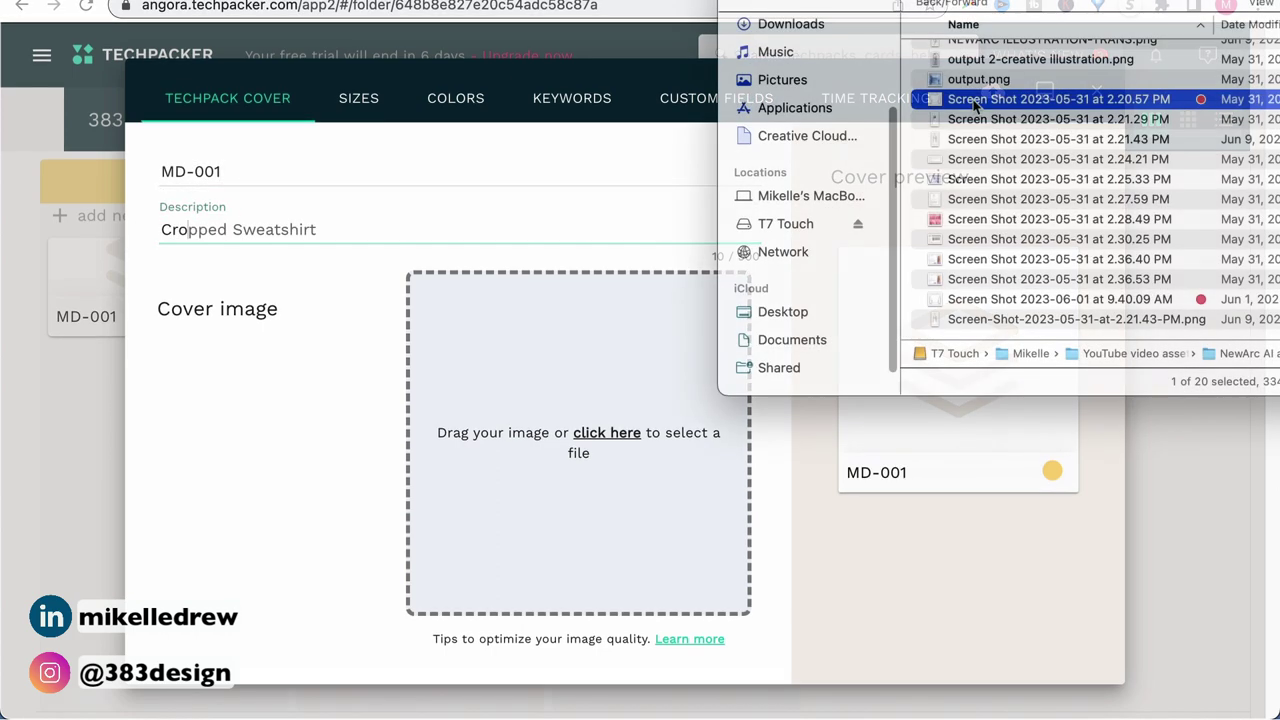
pyautogui.moveTo(971, 97); pyautogui.dragTo(568, 530)
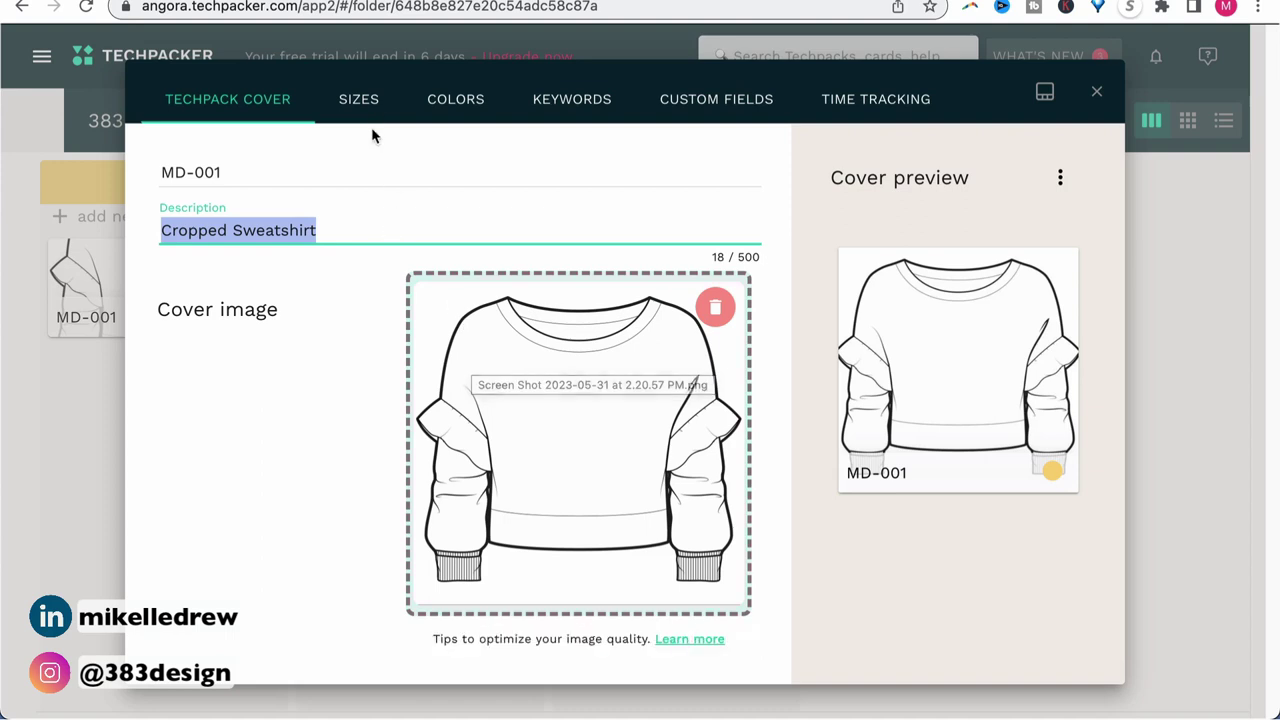
pyautogui.click(360, 101)
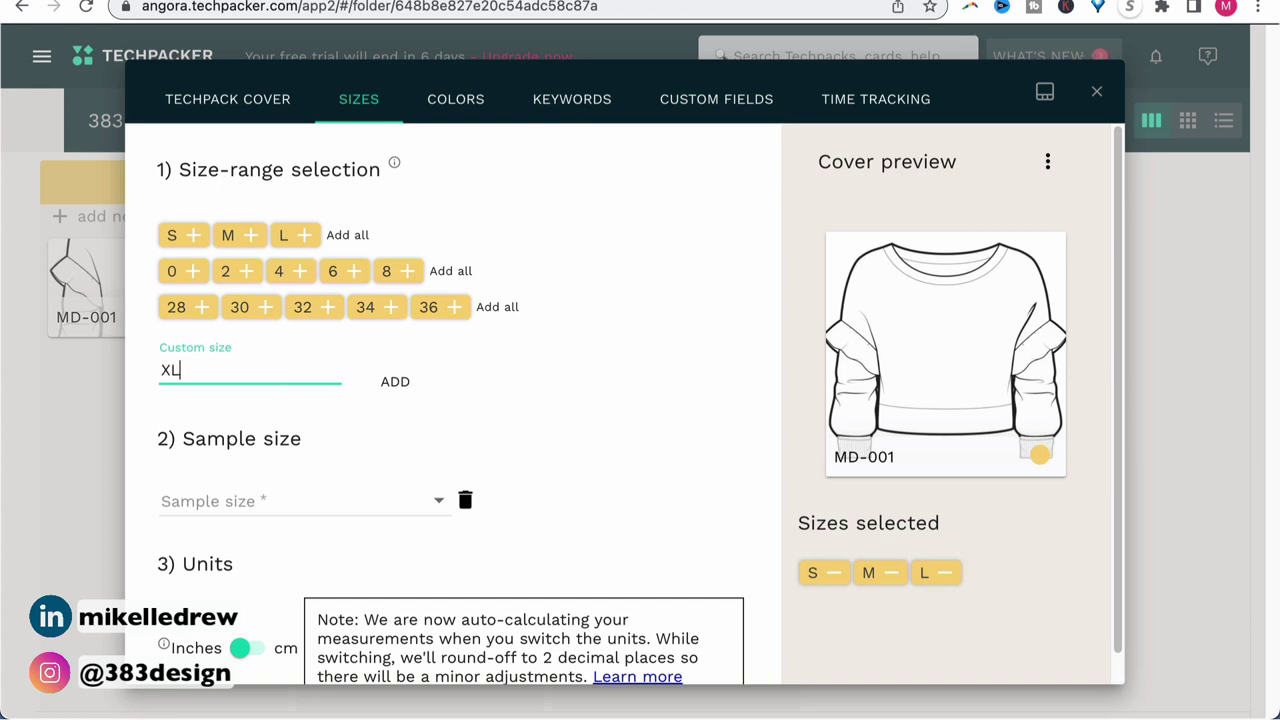
# Add the custom size XL and set M as the sample size
pyautogui.click(389, 389)
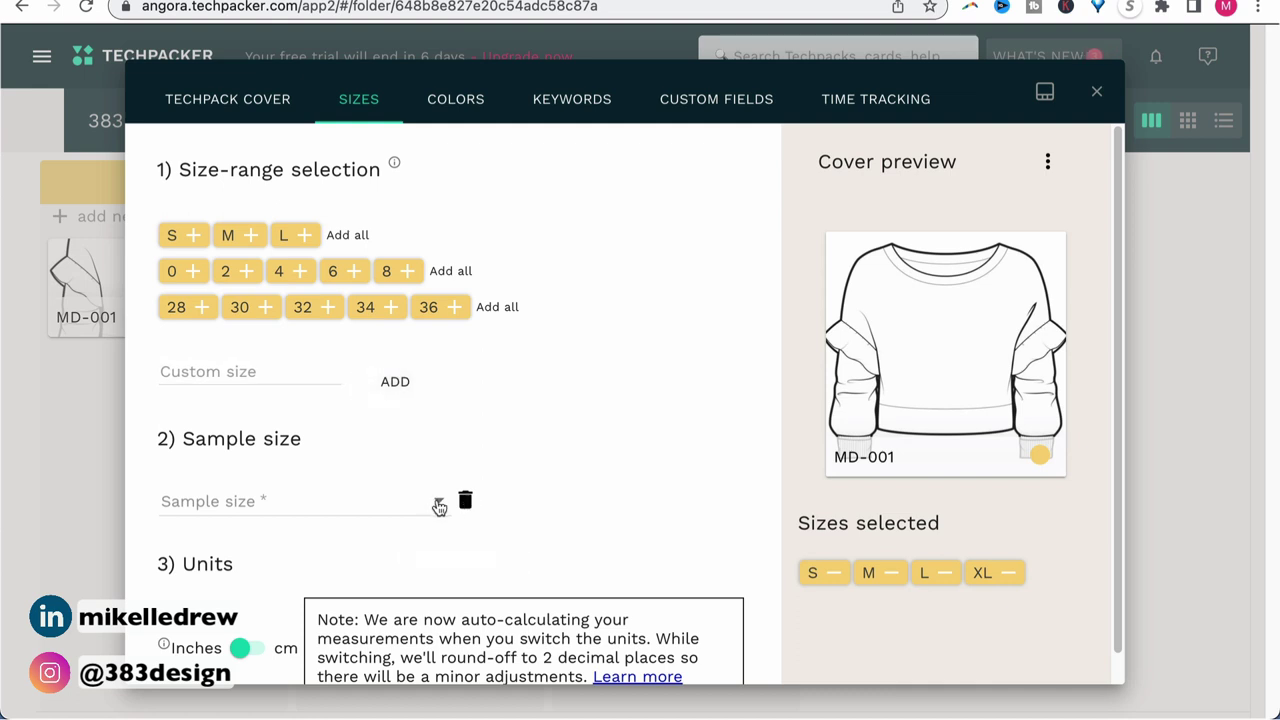
pyautogui.click(439, 507)
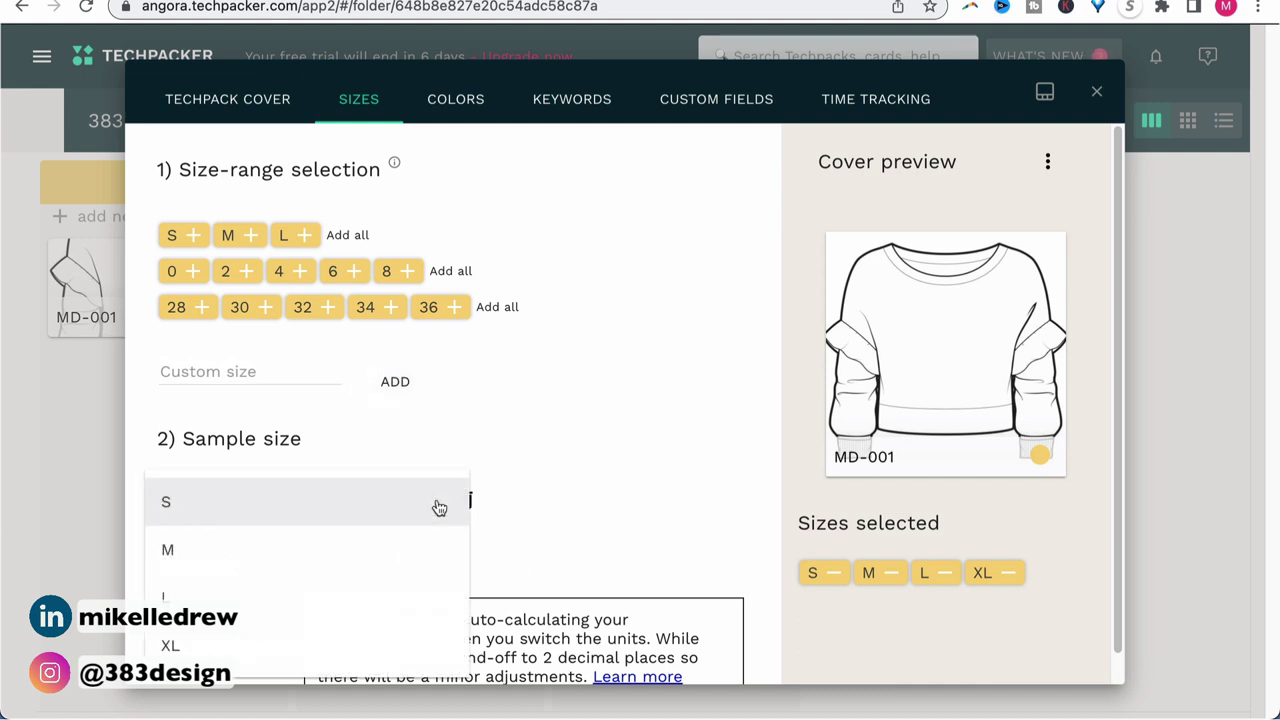
pyautogui.click(350, 563)
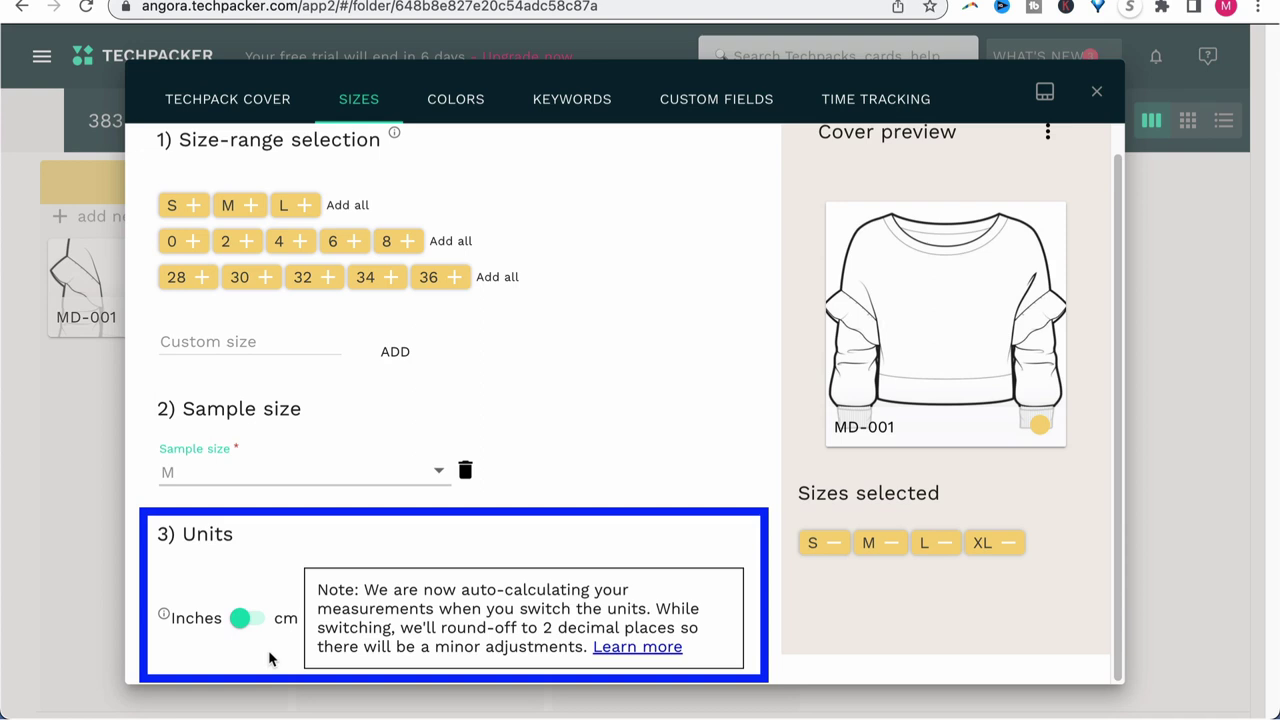
pyautogui.click(452, 101)
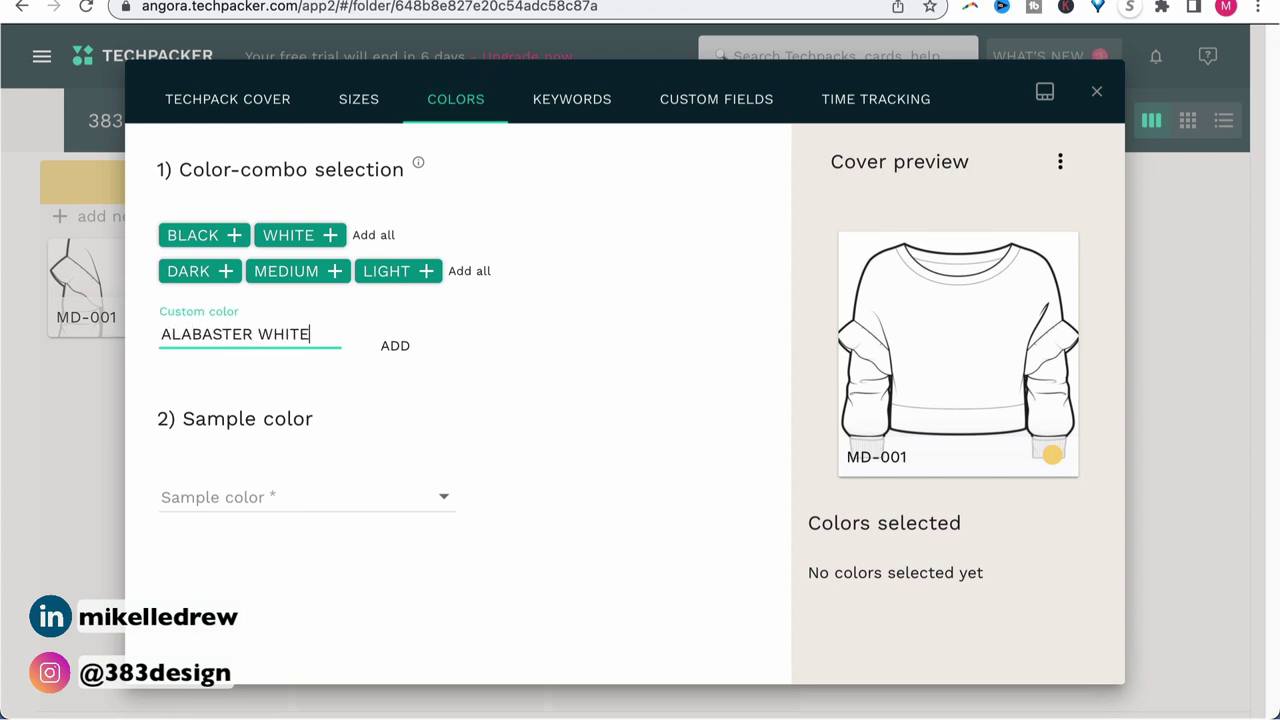
# Add ALABASTER WHITE, plus BLACK and WHITE together, as techpack colours
pyautogui.click(410, 350)
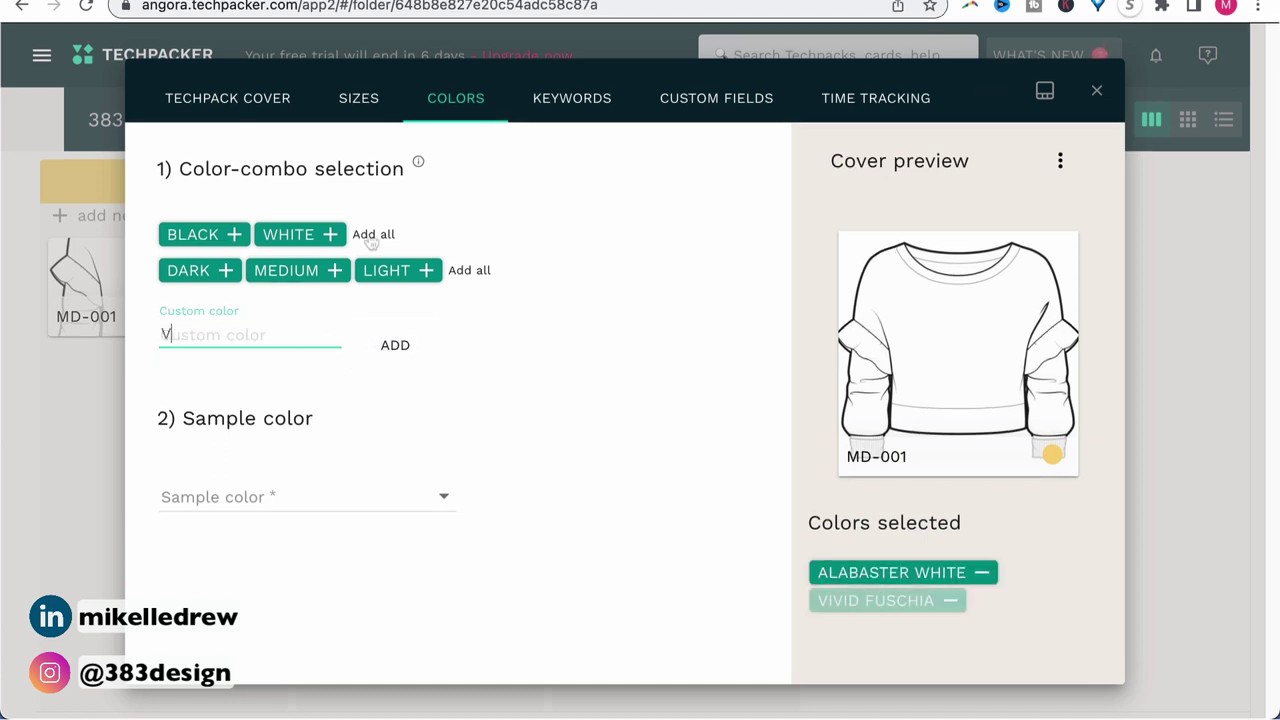
pyautogui.click(372, 237)
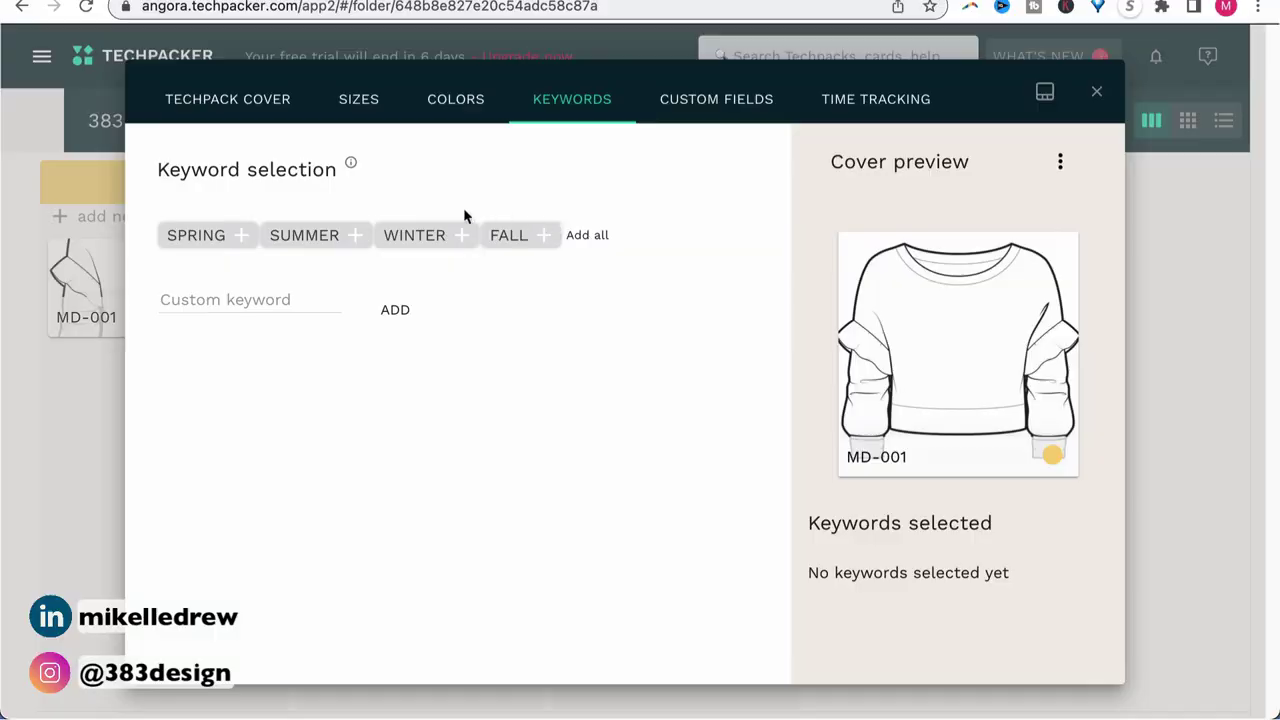
# Add CROPPED as a custom keyword on MD-001
pyautogui.click(239, 298)
pyautogui.write('CROPPED')
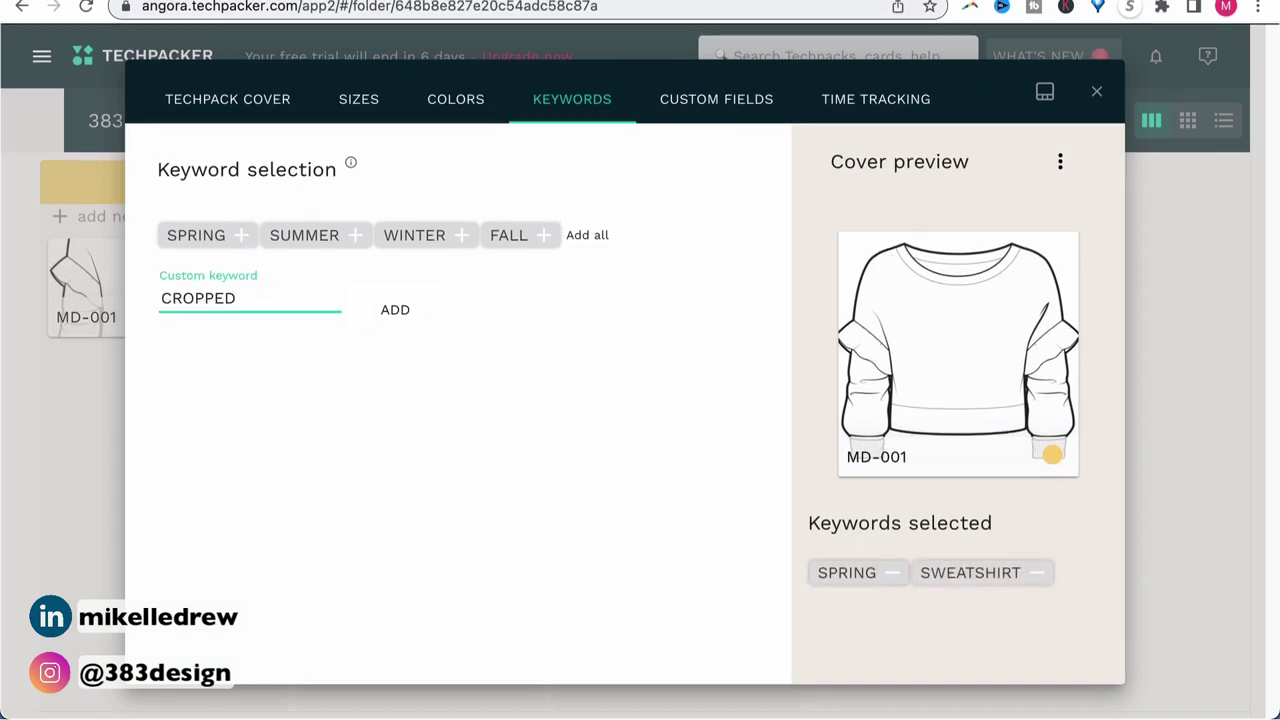
pyautogui.click(400, 318)
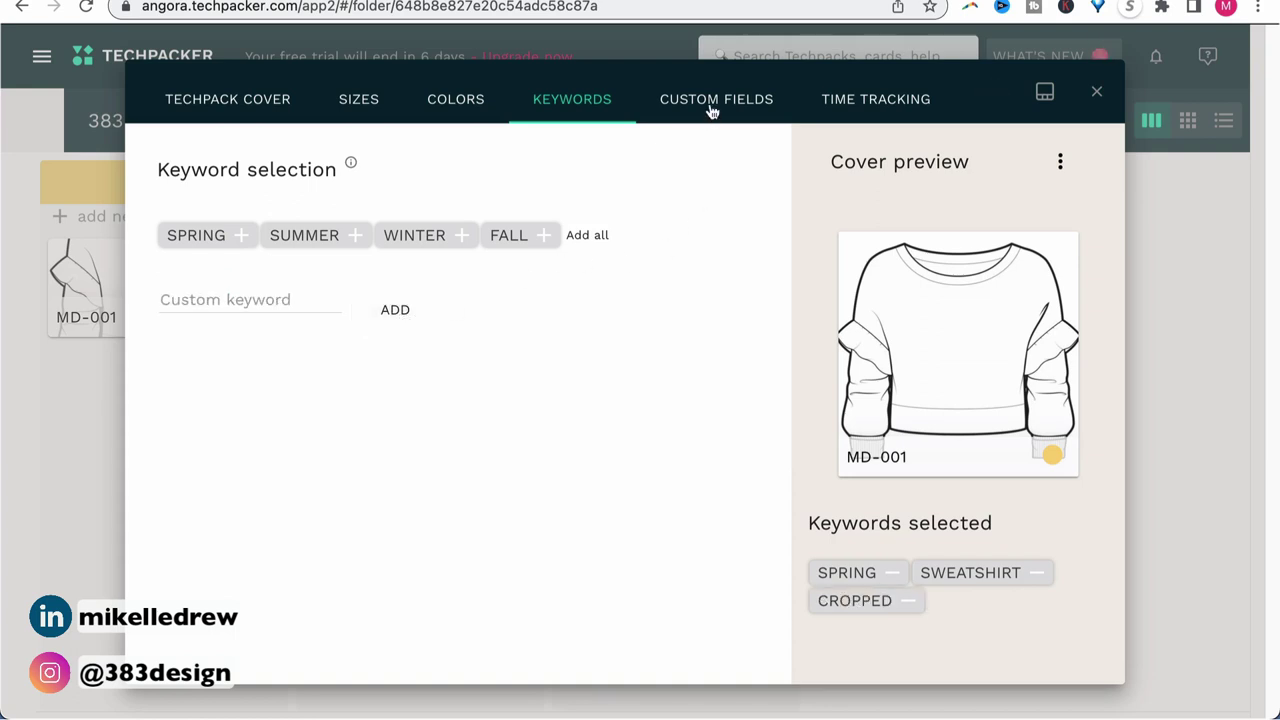
pyautogui.click(710, 105)
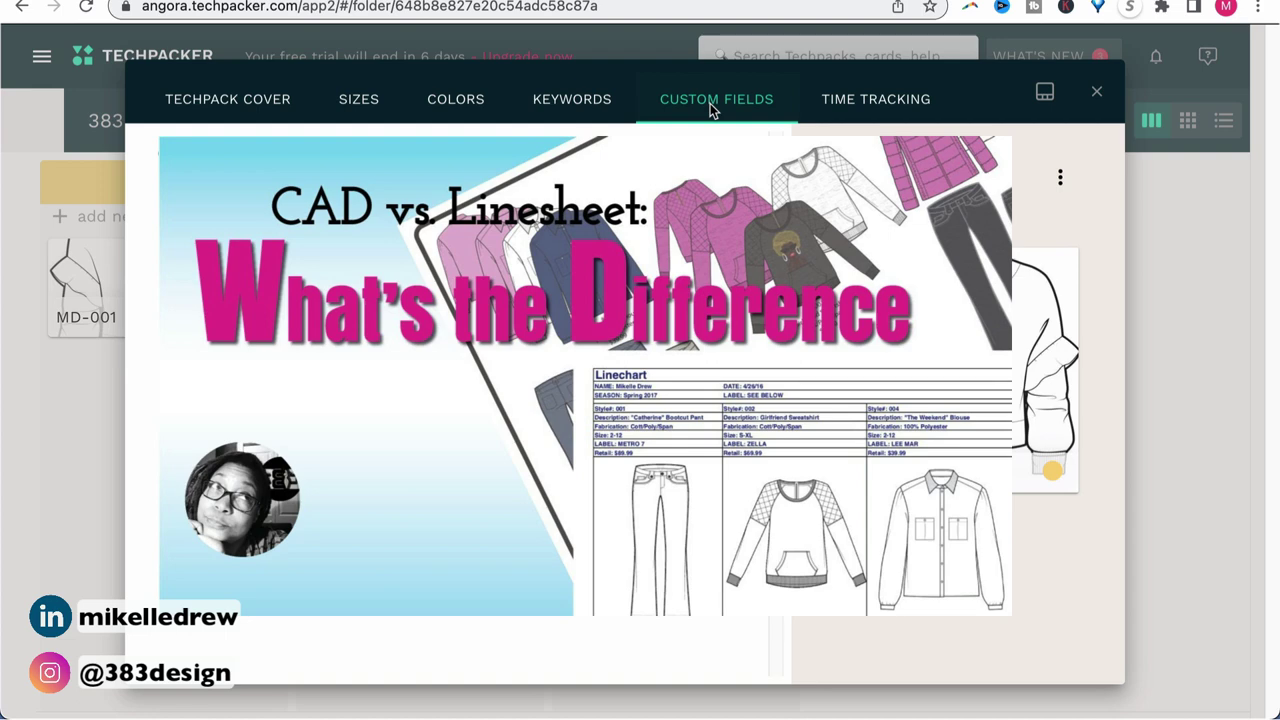
# Review MD-001's time tracking stages
pyautogui.click(859, 104)
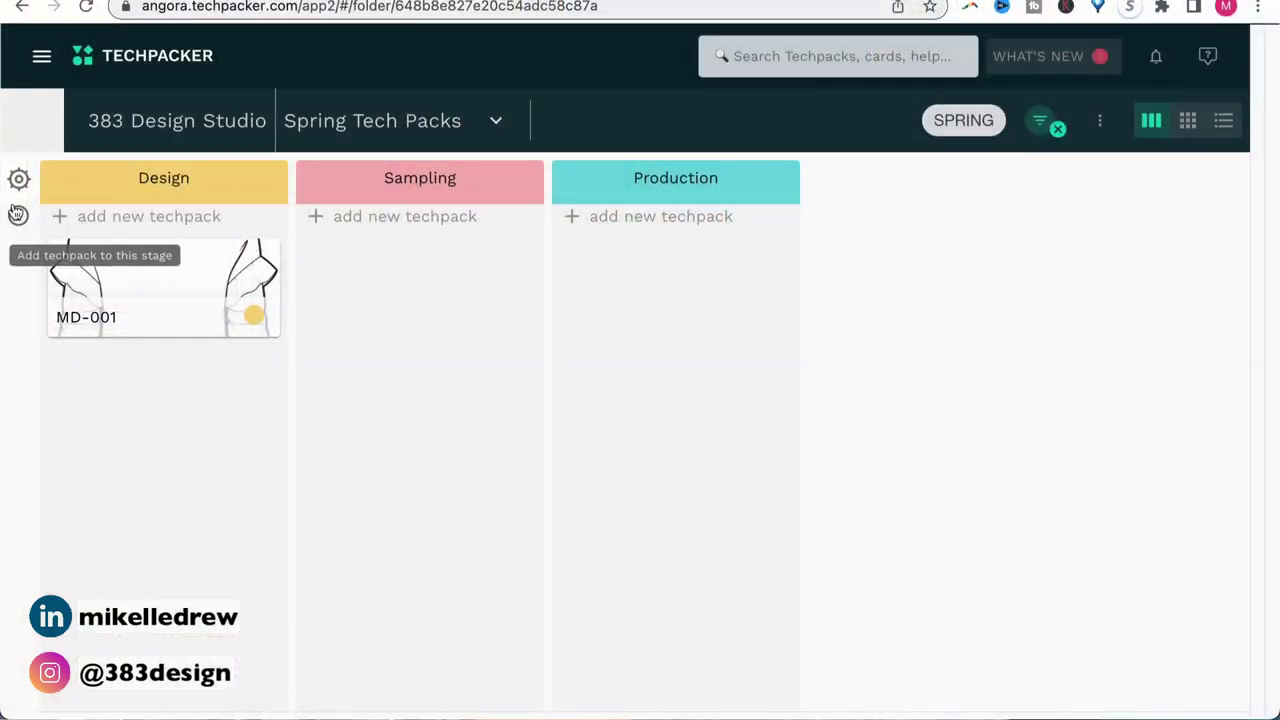
# Add a new board stage named Fit via Manage Stages
pyautogui.click(20, 180)
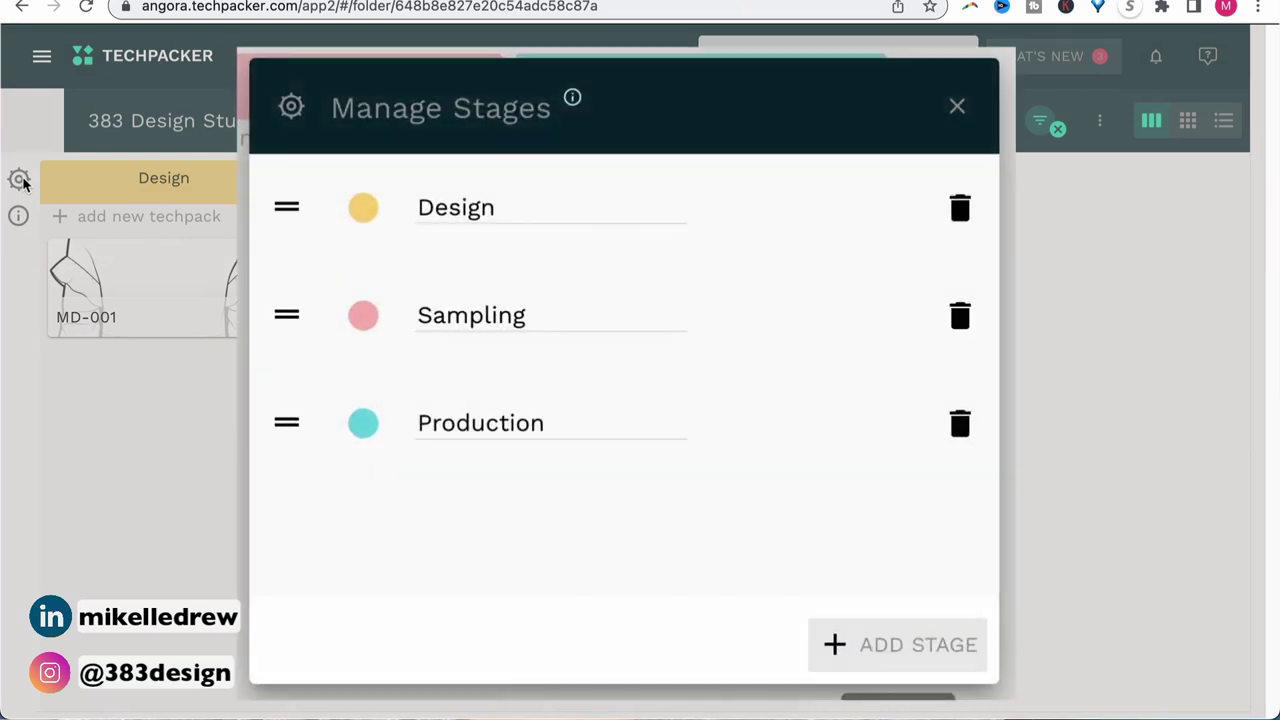
pyautogui.click(866, 660)
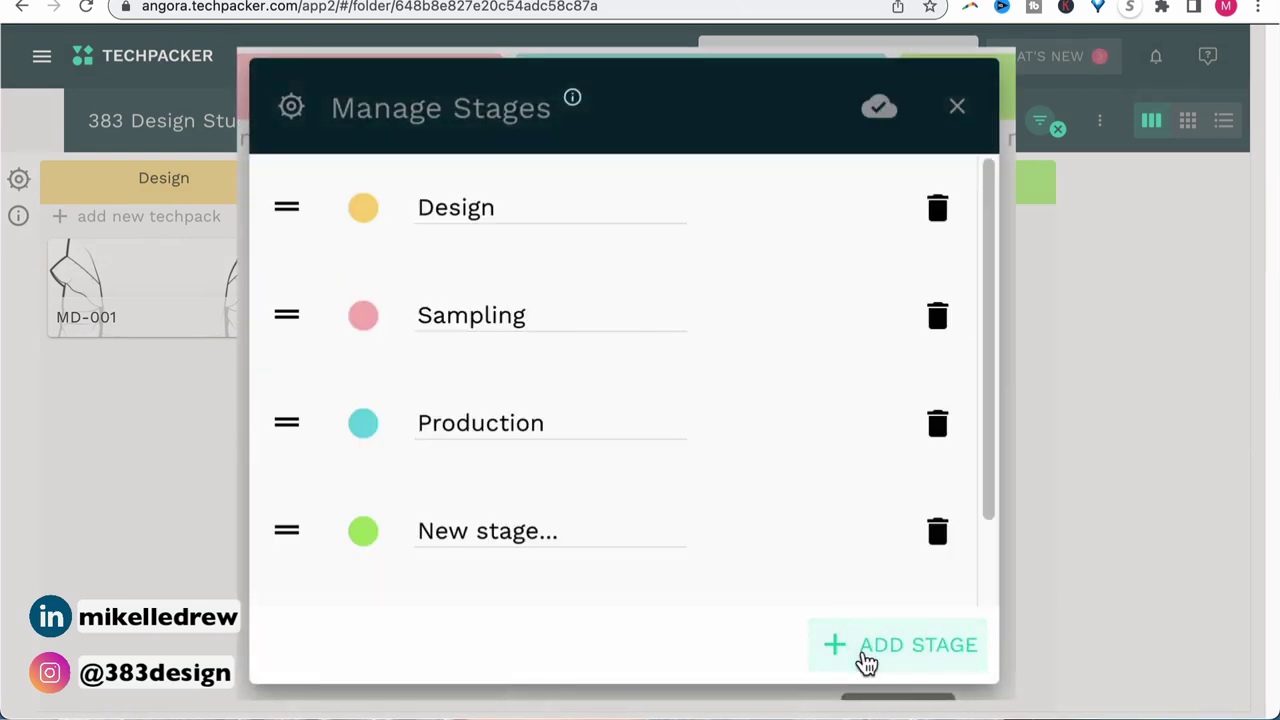
pyautogui.tripleClick(498, 535)
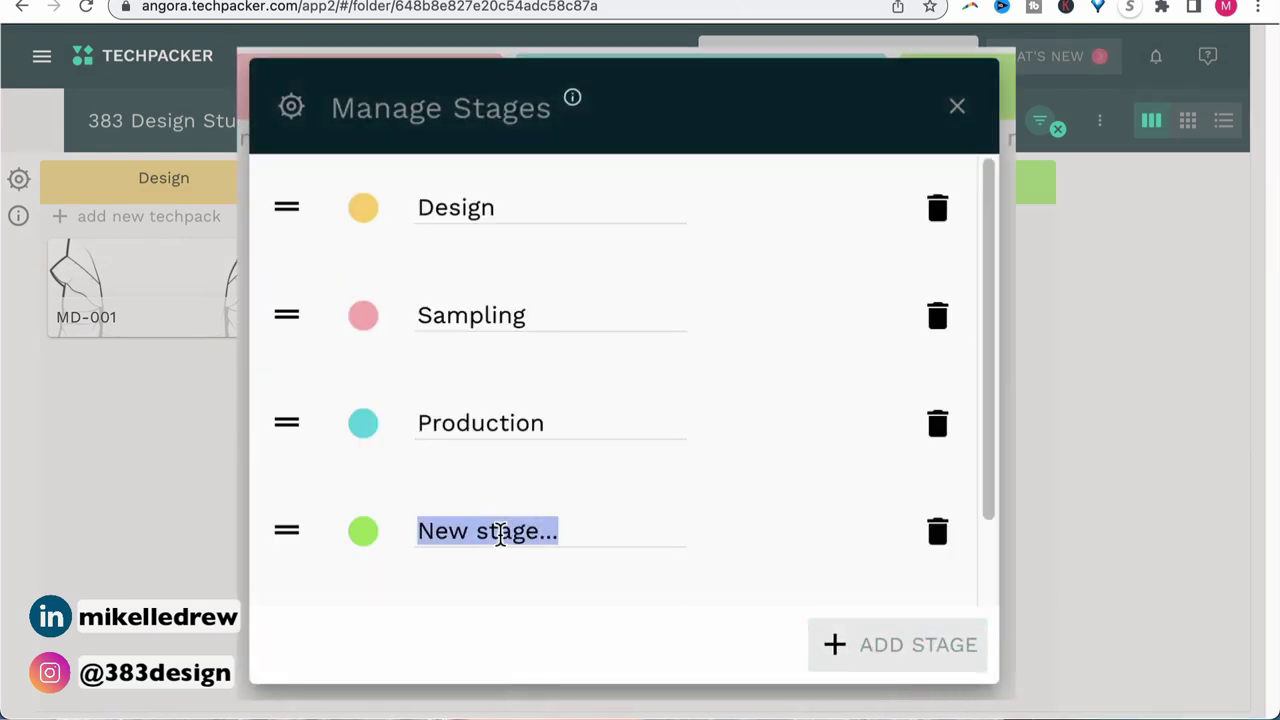
pyautogui.write('Fite')
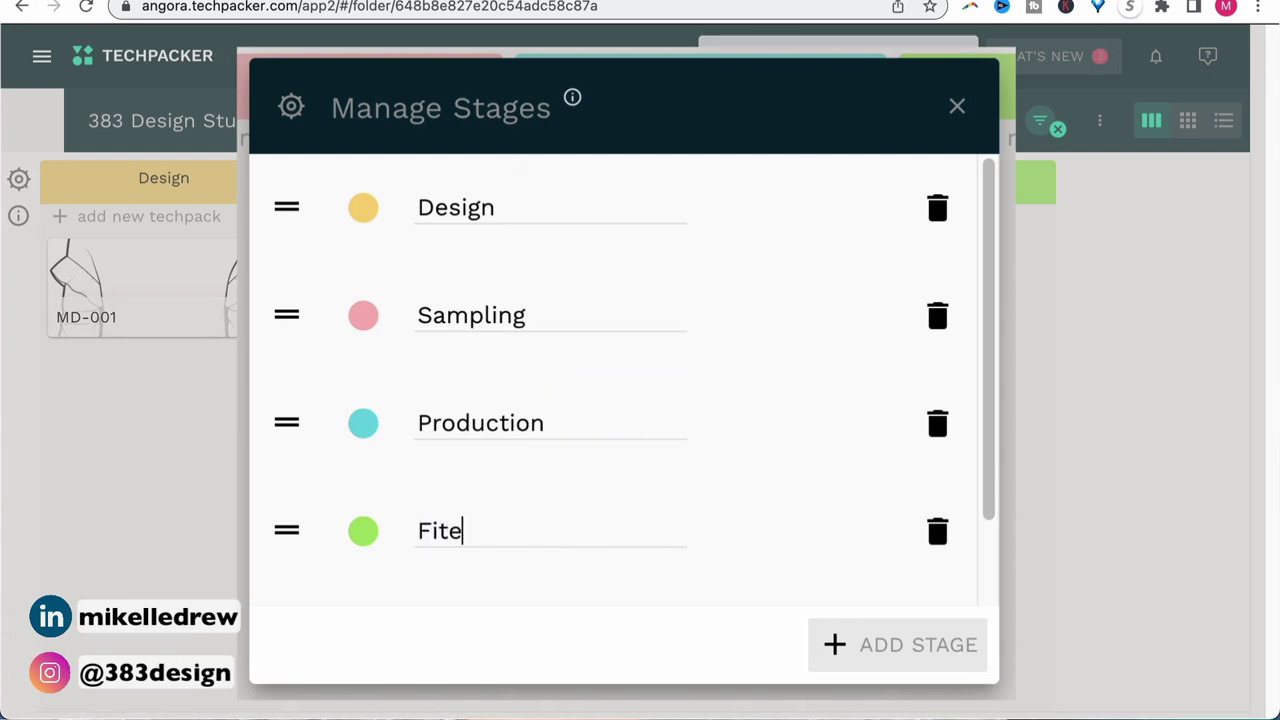
pyautogui.click(268, 582)
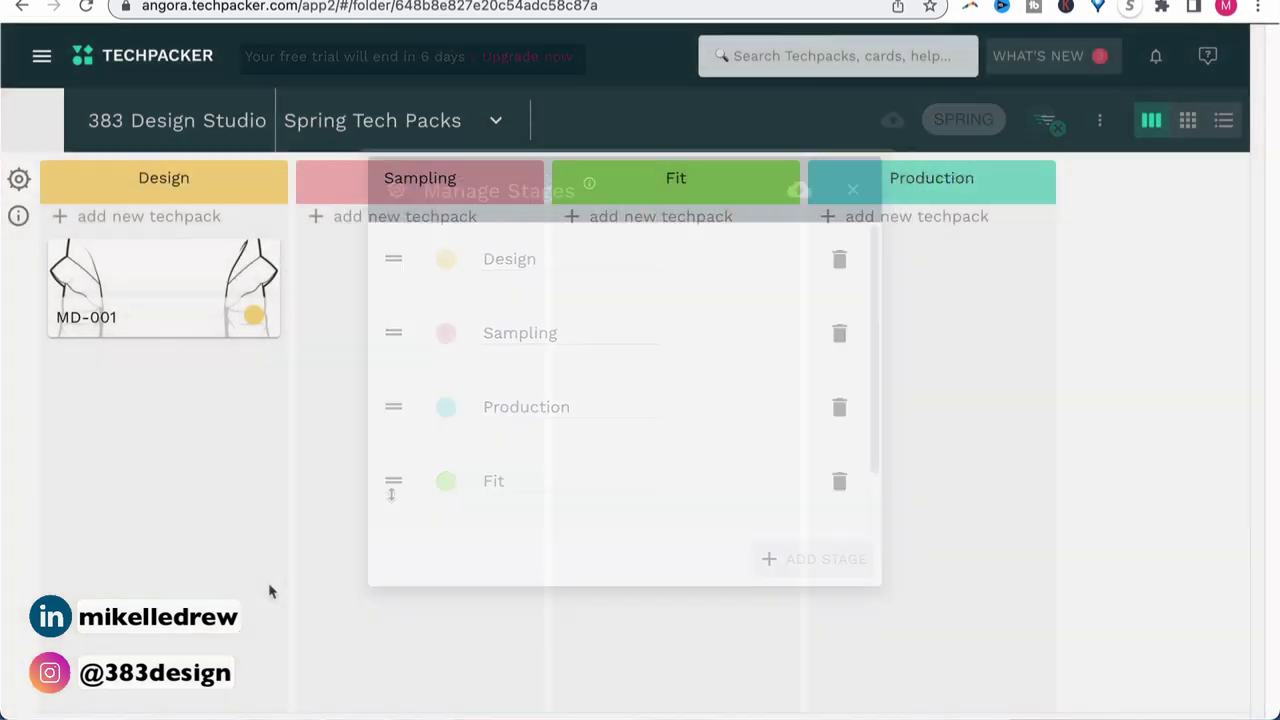
# Drag the MD-001 card through Sampling and Fit, then back to Design
pyautogui.moveTo(160, 289); pyautogui.dragTo(317, 364)
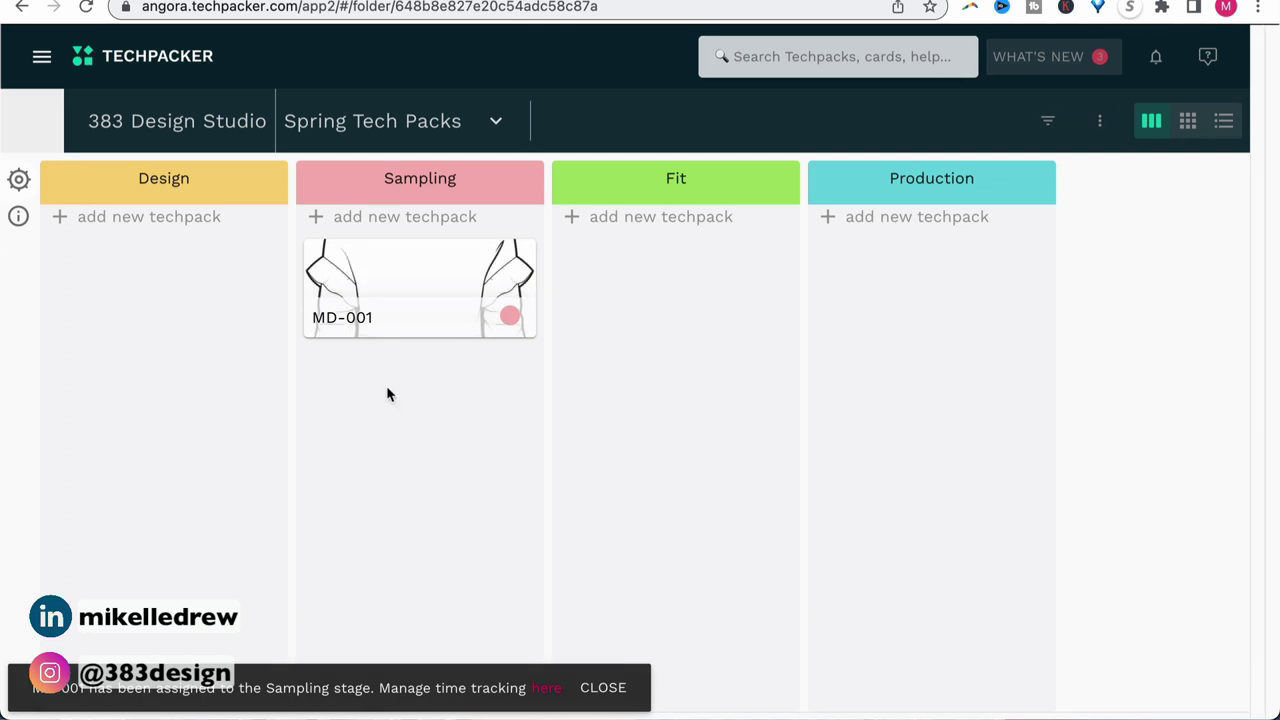
pyautogui.moveTo(383, 294); pyautogui.dragTo(583, 486)
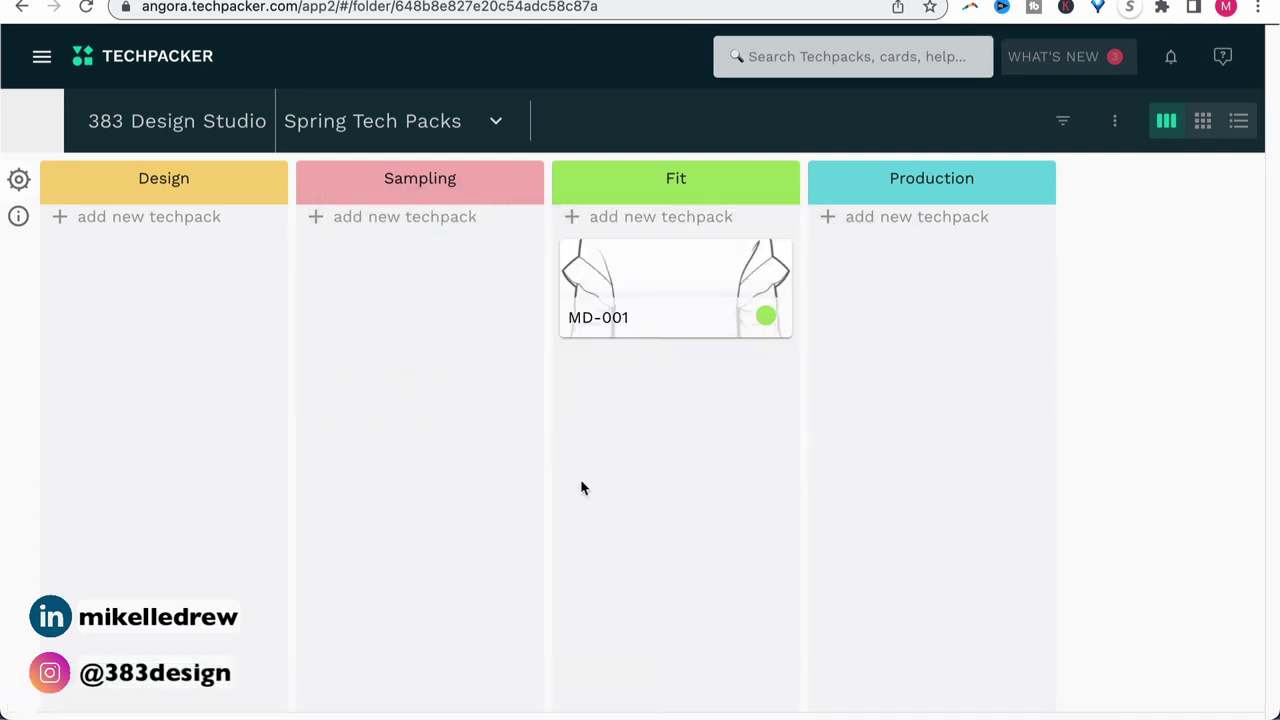
pyautogui.moveTo(664, 272); pyautogui.dragTo(480, 290)
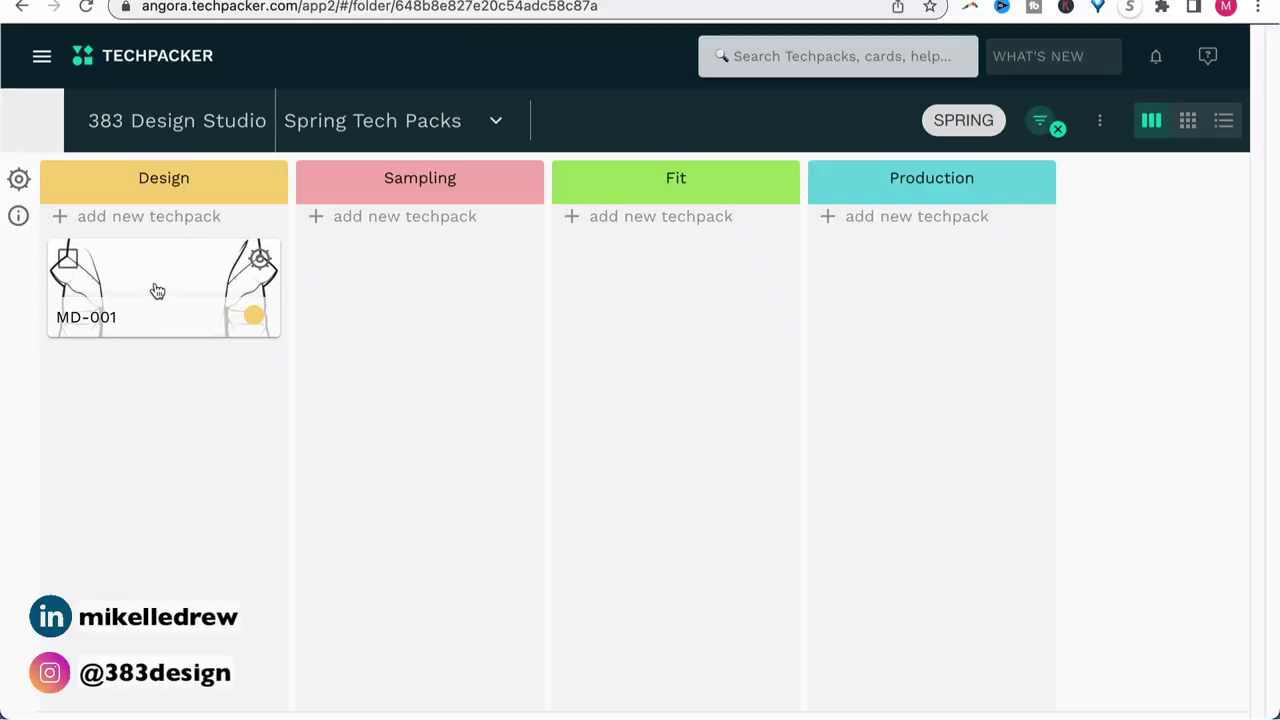
# Open the MD-001 techpack from the Spring Tech Packs board
pyautogui.click(157, 290)
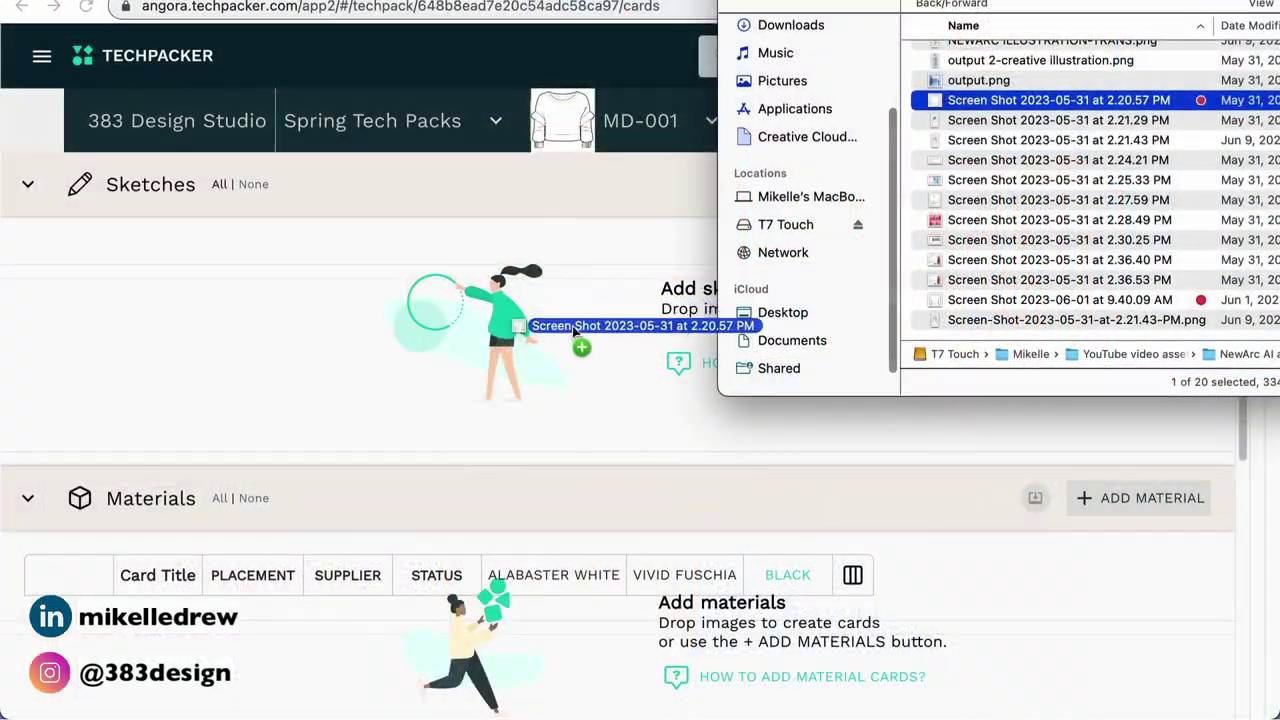
# Drop a screenshot from Finder into MD-001's Sketches section
pyautogui.moveTo(571, 329)
pyautogui.mouseDown()
pyautogui.moveTo(309, 314)
pyautogui.moveTo(157, 258)
pyautogui.moveTo(149, 274)
pyautogui.mouseUp()
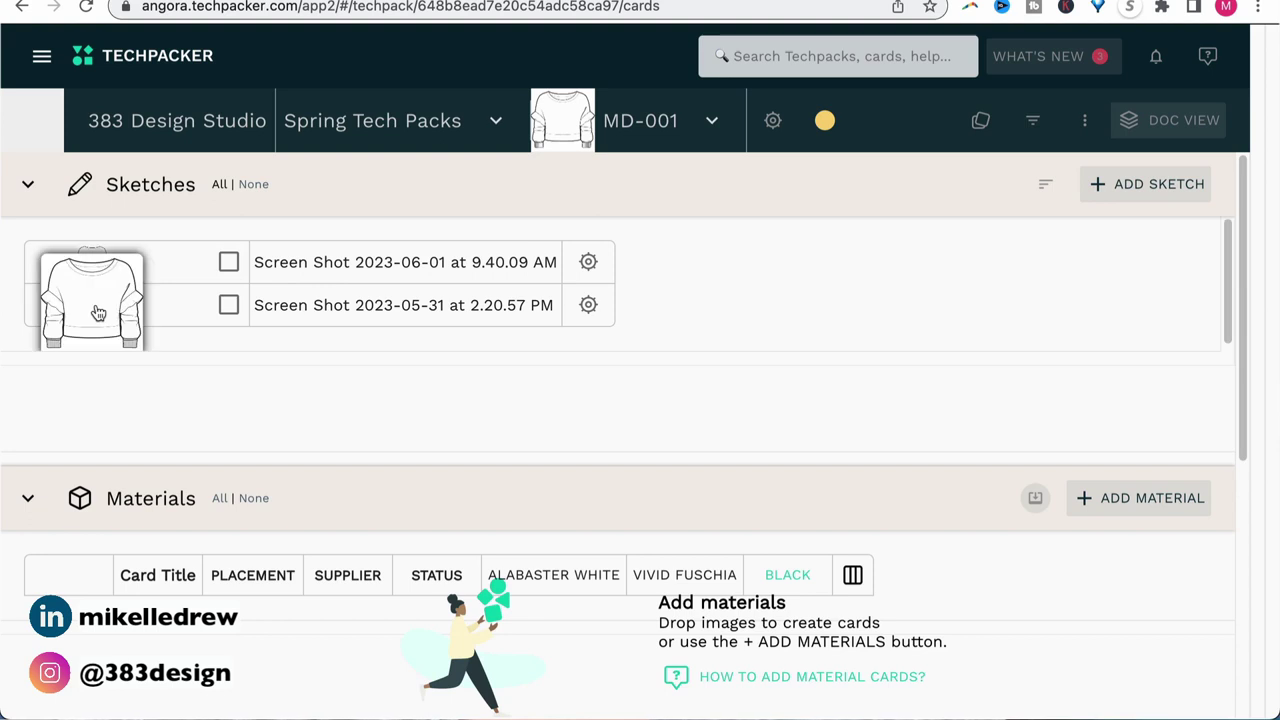
# Title the sketches Front View and Back view, placing Front View first
pyautogui.click(313, 305)
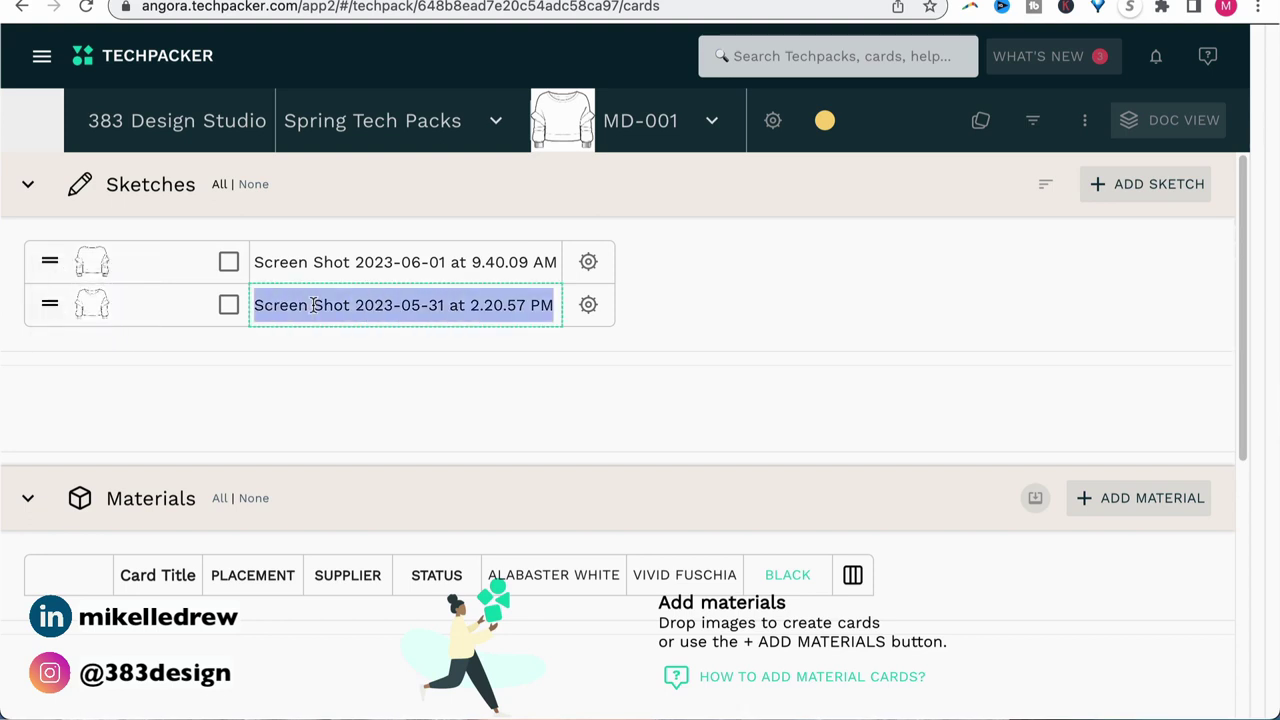
pyautogui.write('Front View')
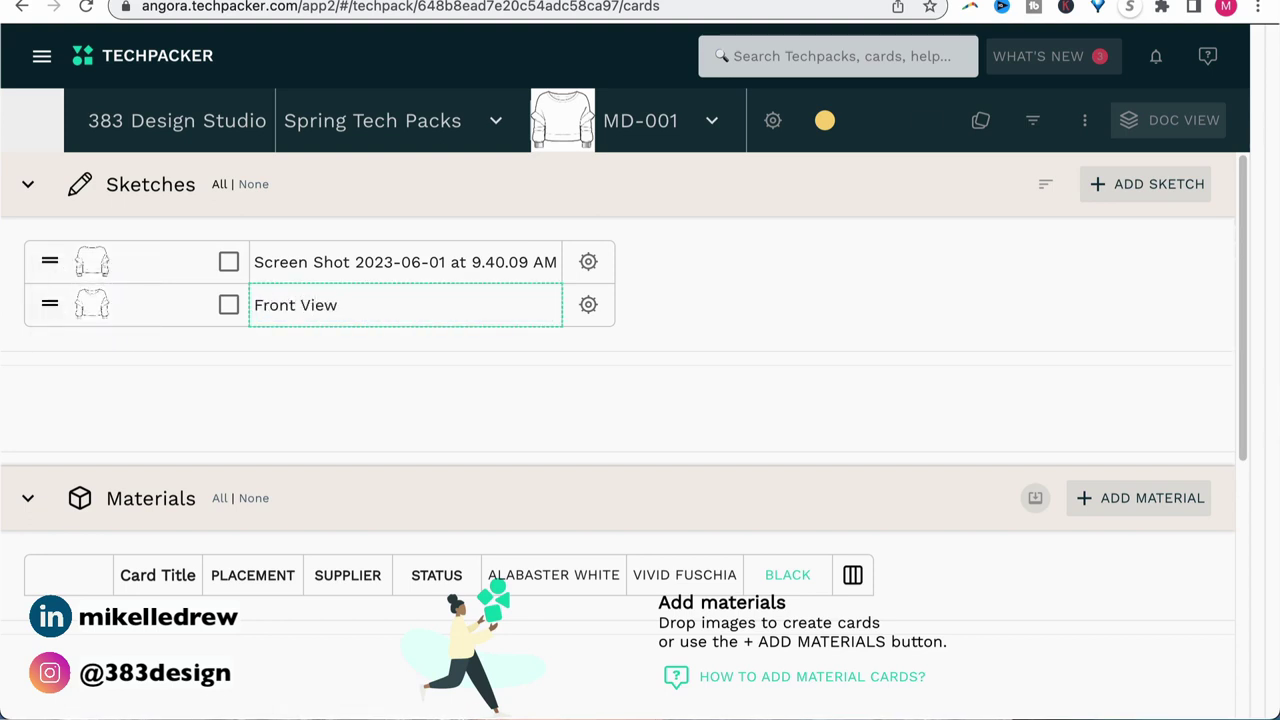
pyautogui.click(291, 263)
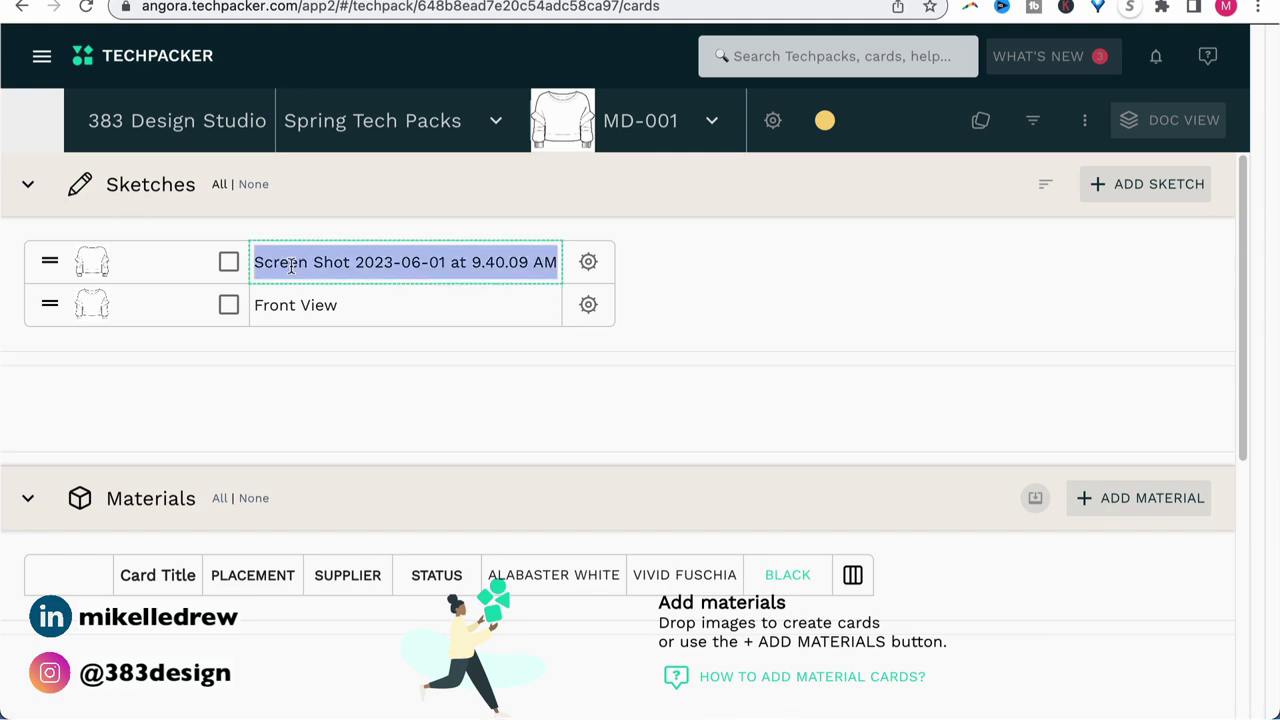
pyautogui.write('Back view')
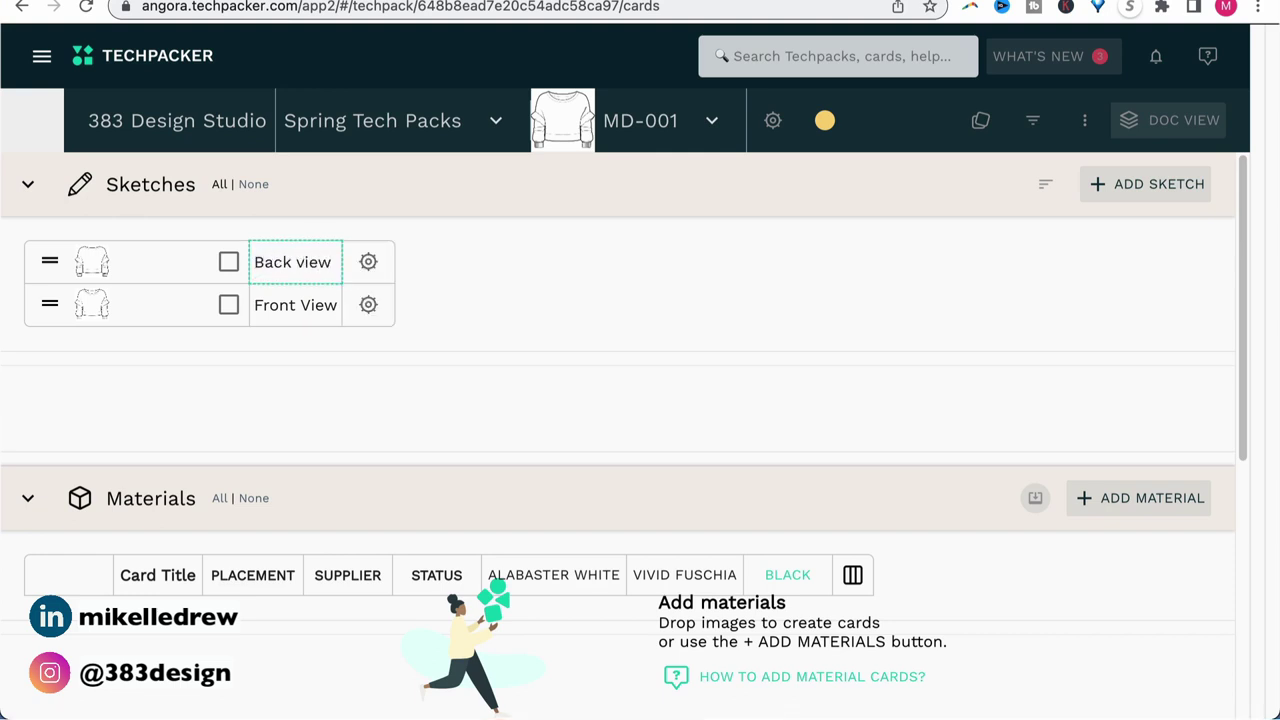
pyautogui.click(50, 304)
pyautogui.moveTo(50, 304); pyautogui.dragTo(50, 256)
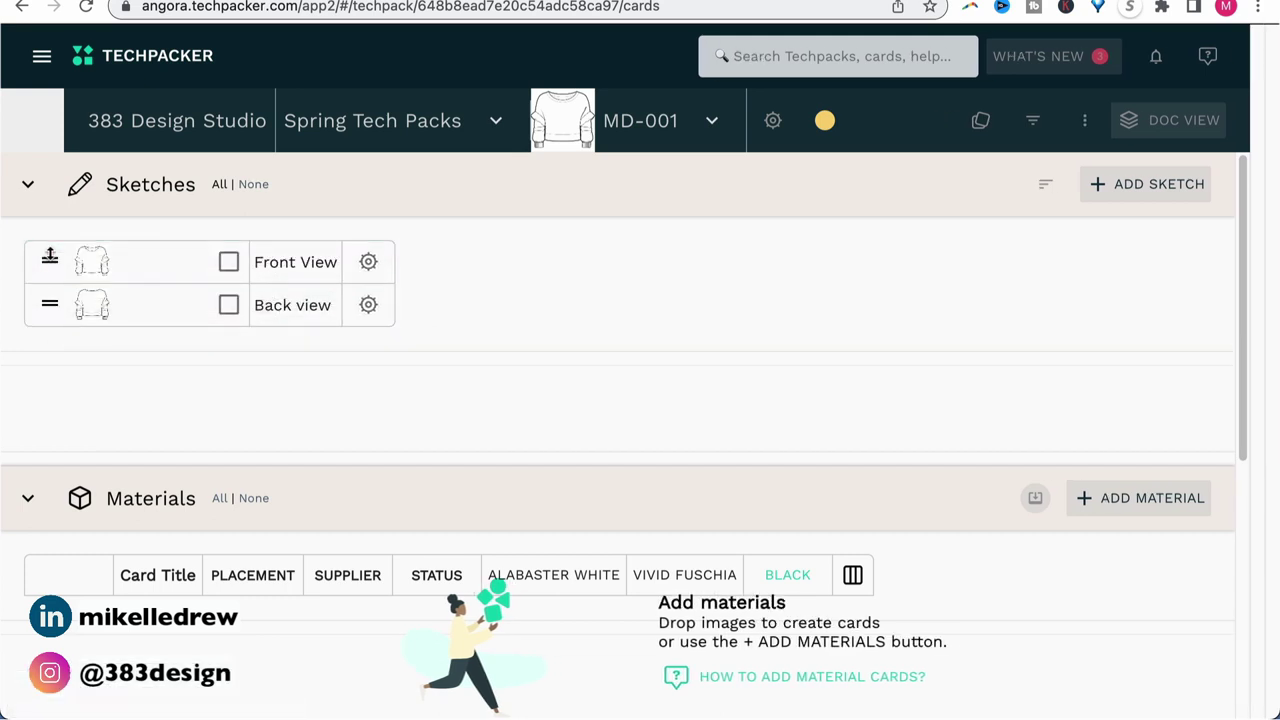
# Open the edit dialog for the Front View sketch card
pyautogui.click(369, 262)
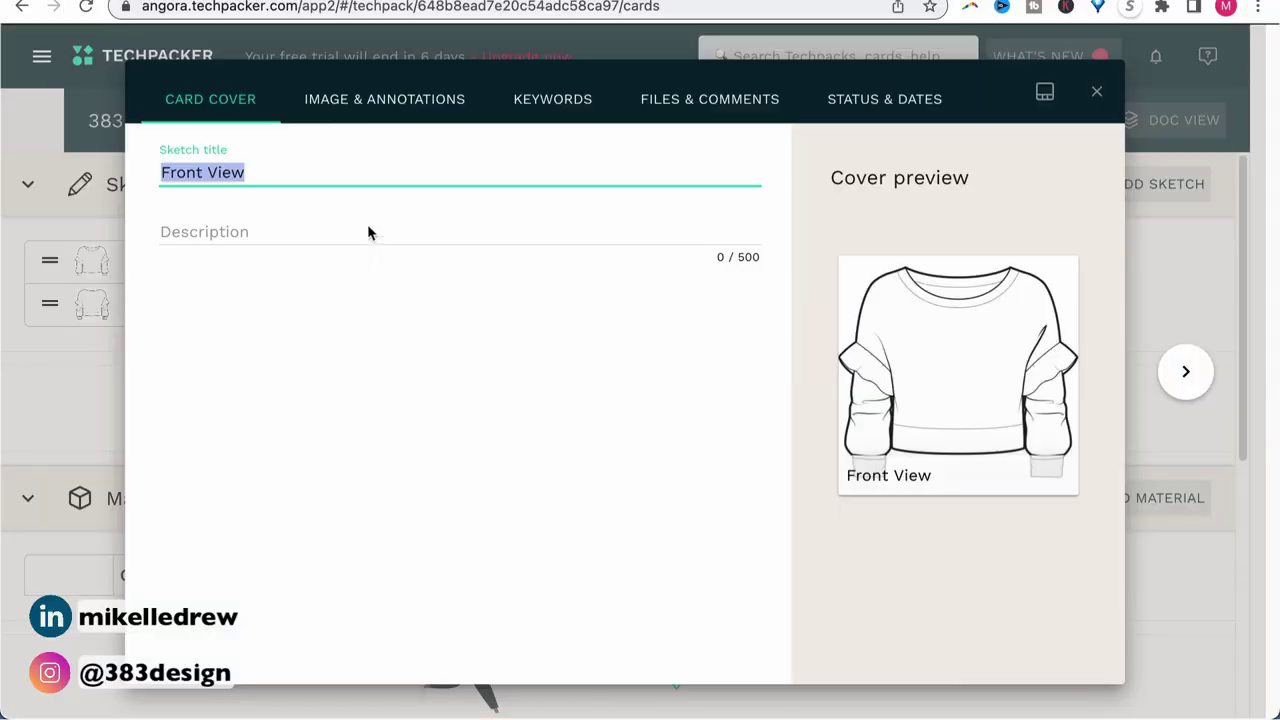
# Annotate the Front View sketch with callouts, including 'Self fabric ruffle detail' and 'Self fabric band'
pyautogui.click(360, 105)
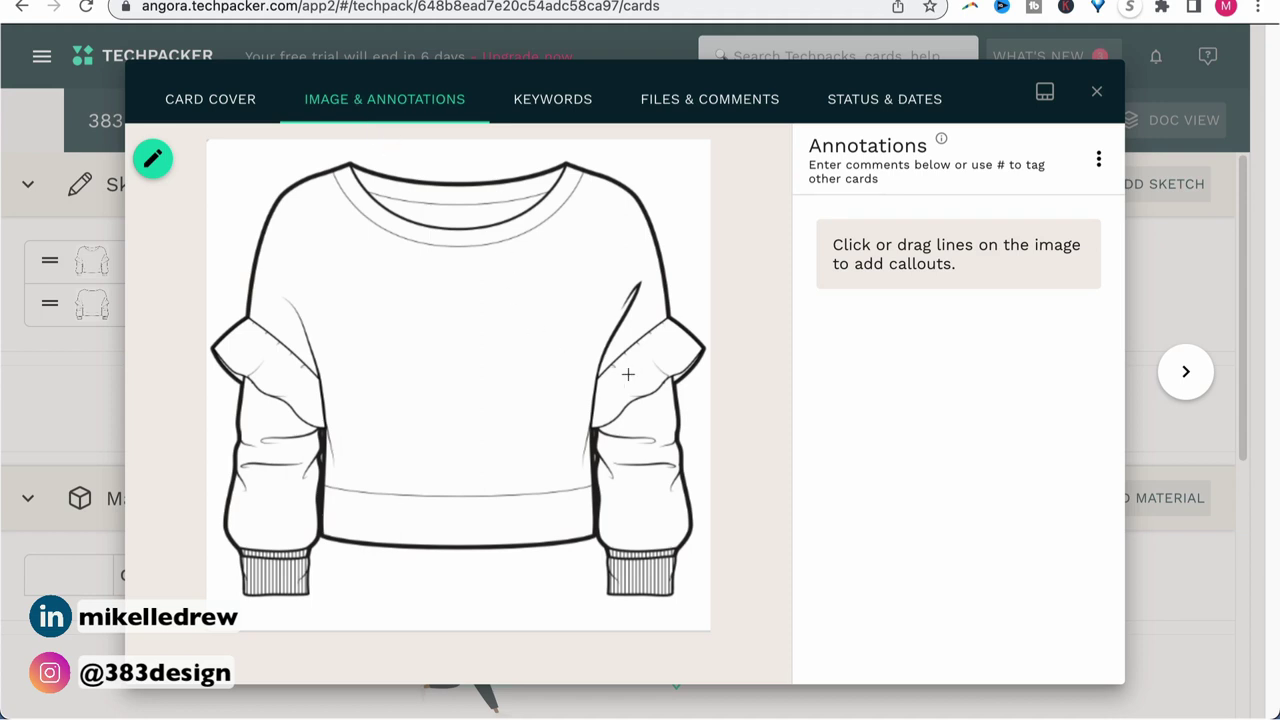
pyautogui.moveTo(640, 354); pyautogui.dragTo(551, 357)
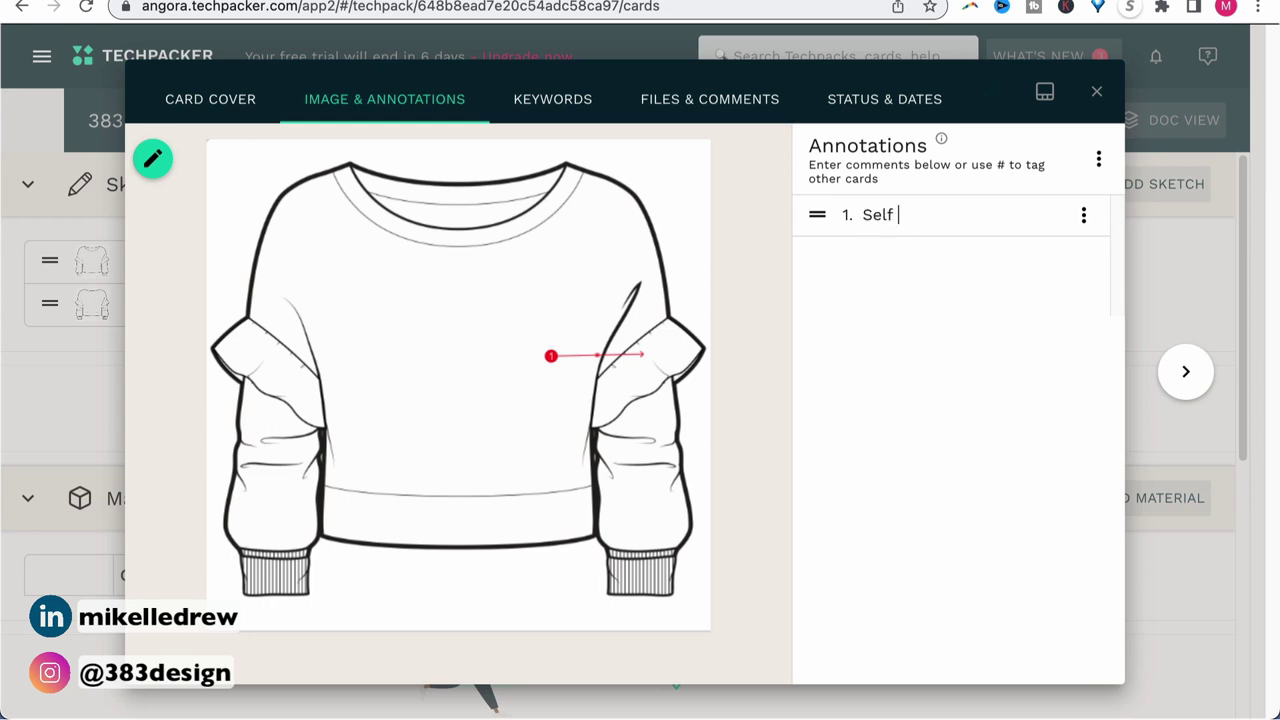
pyautogui.write('ffle detail')
pyautogui.moveTo(421, 237); pyautogui.dragTo(419, 331)
pyautogui.moveTo(376, 507); pyautogui.dragTo(411, 388)
pyautogui.click(906, 258)
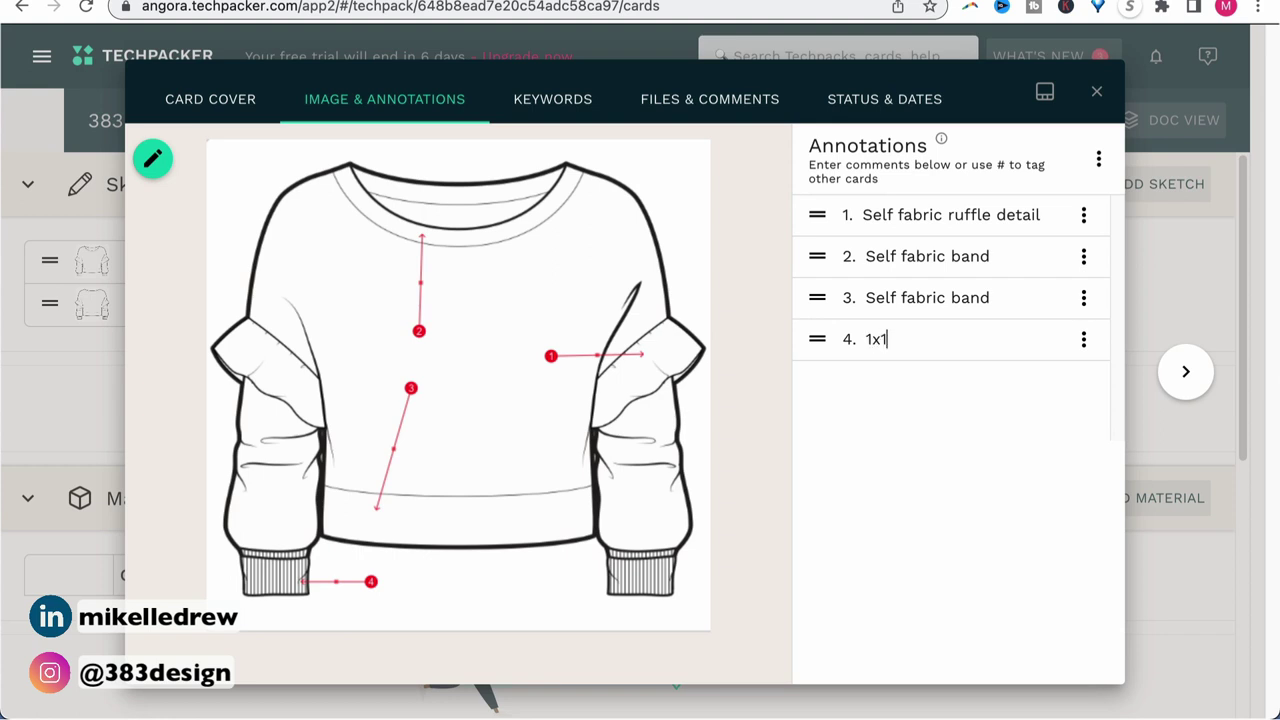
pyautogui.write('1x')
pyautogui.click(563, 108)
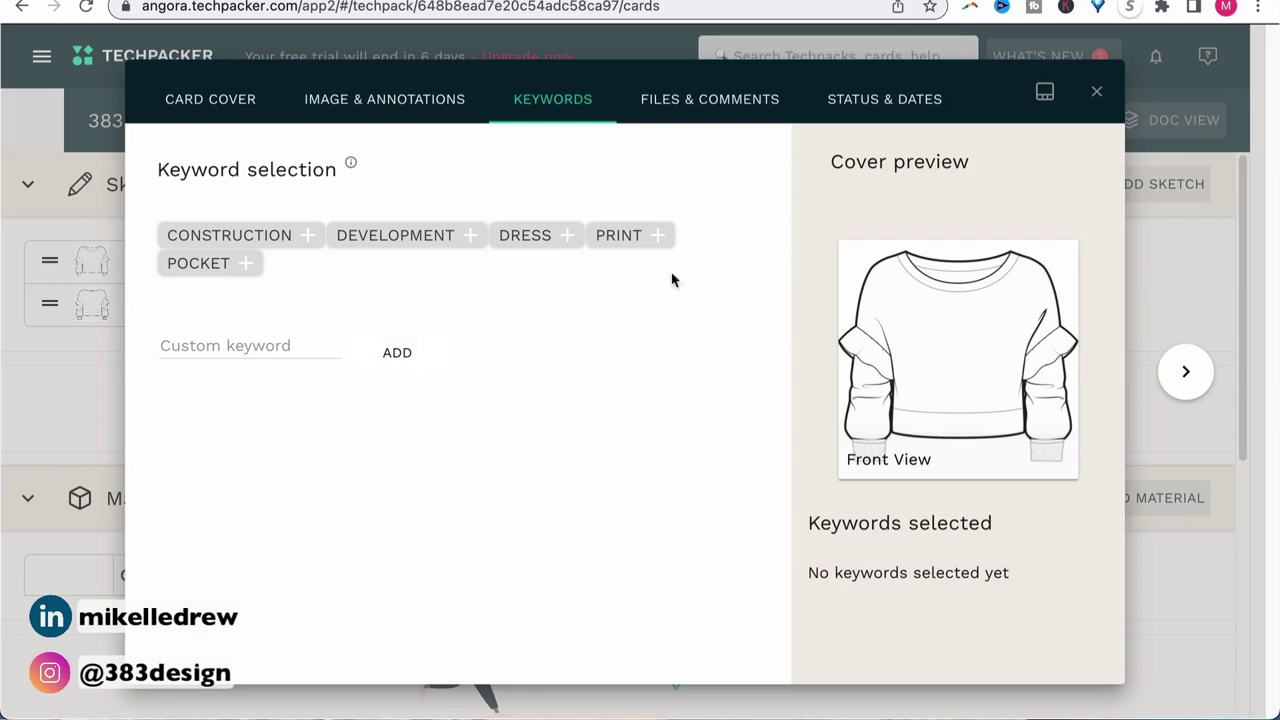
# Review the sketch card's Files & Comments and Status & Dates sections
pyautogui.click(724, 106)
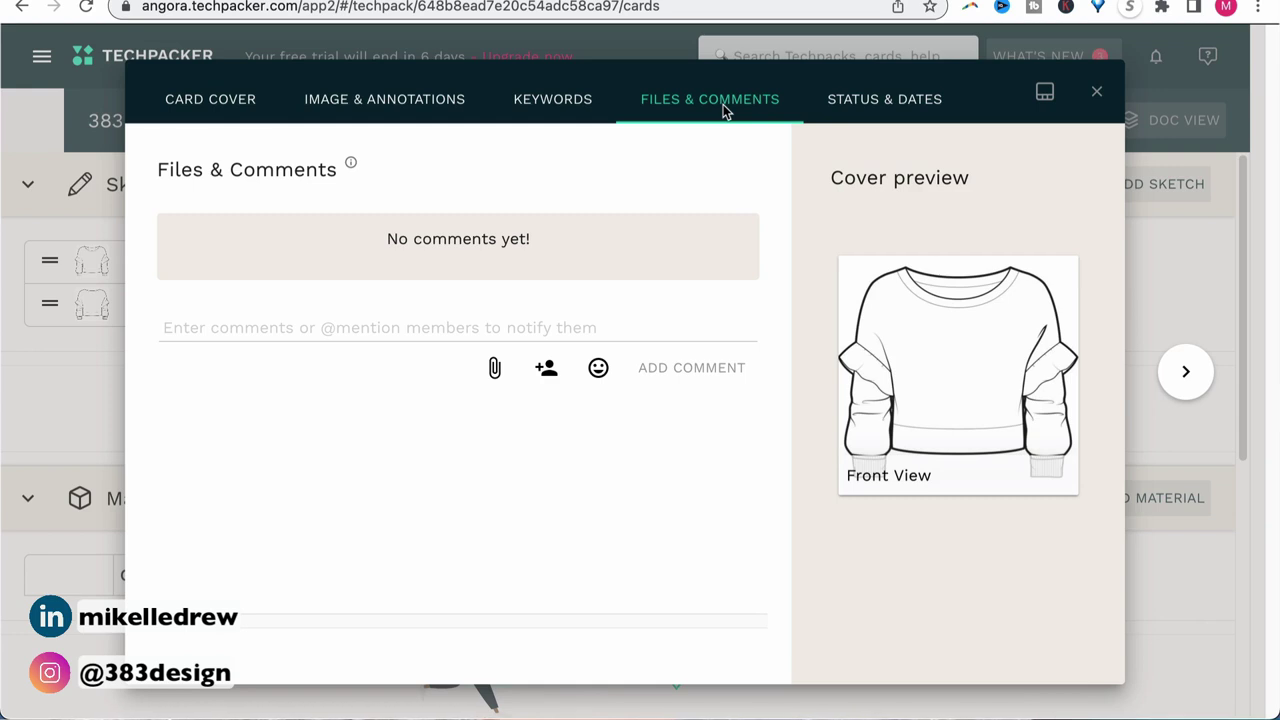
pyautogui.click(871, 101)
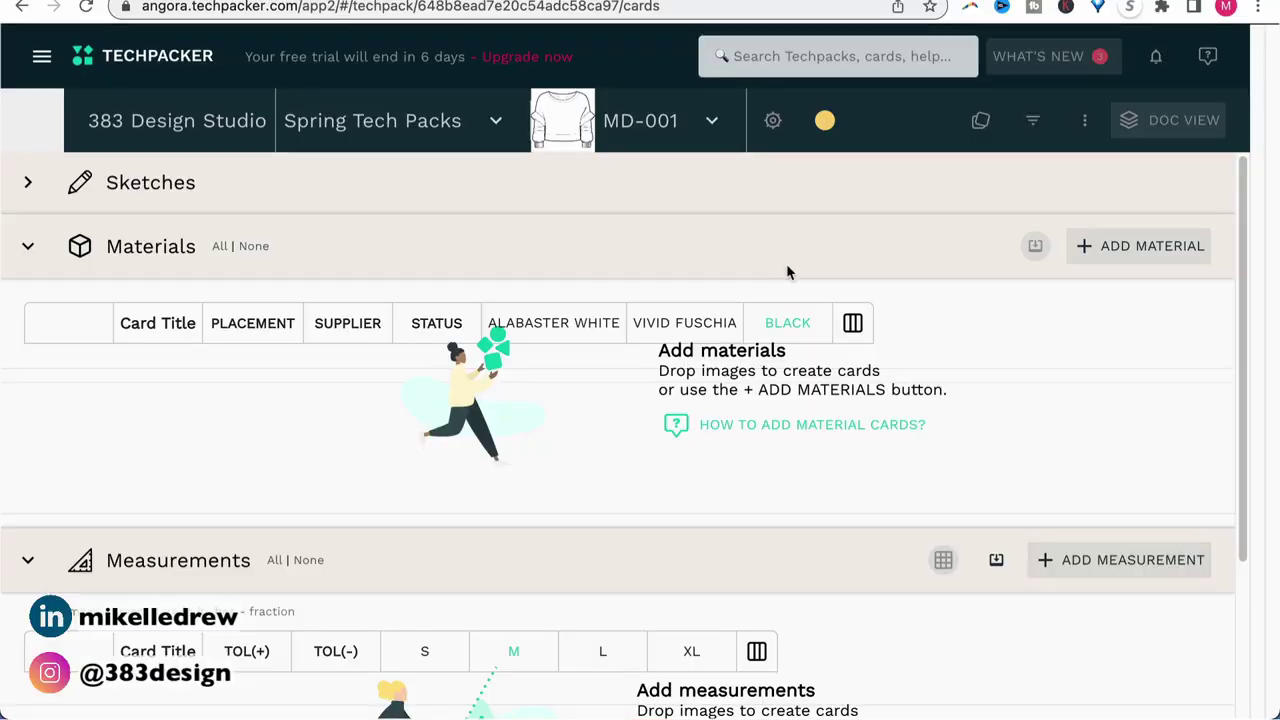
# Add a new material card with the French Terry fabric photo attached
pyautogui.click(1124, 249)
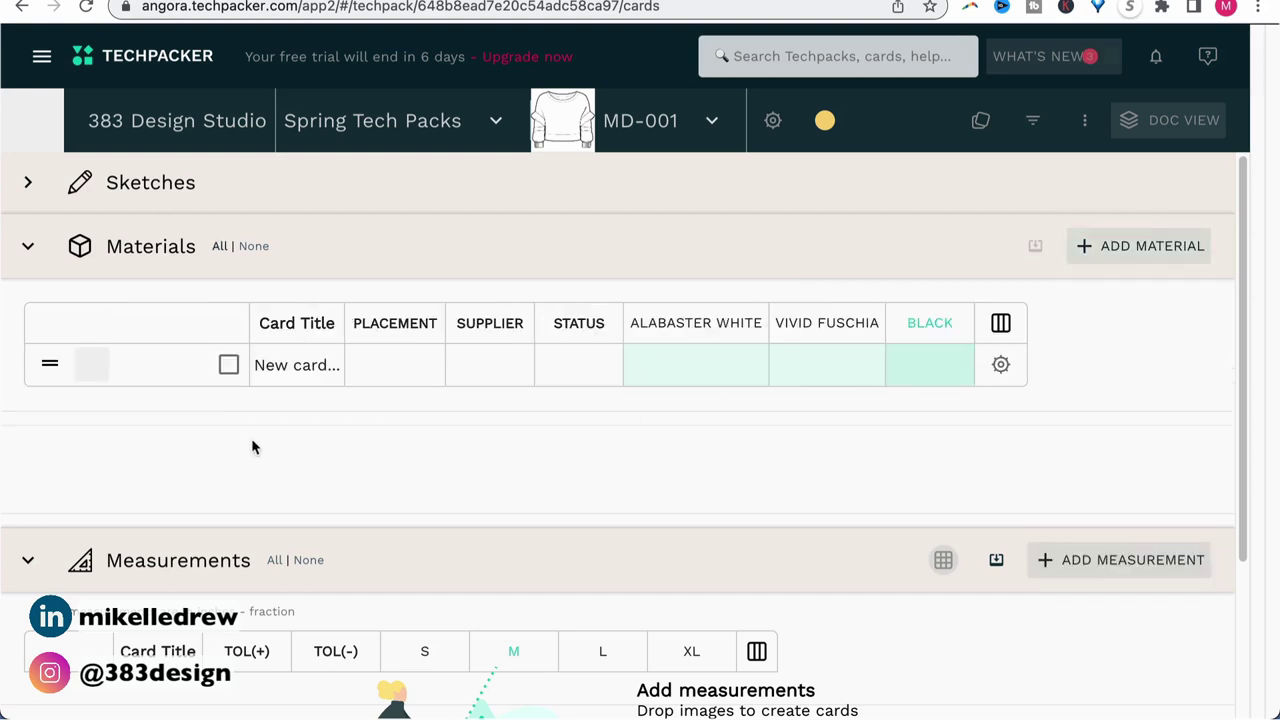
pyautogui.click(94, 372)
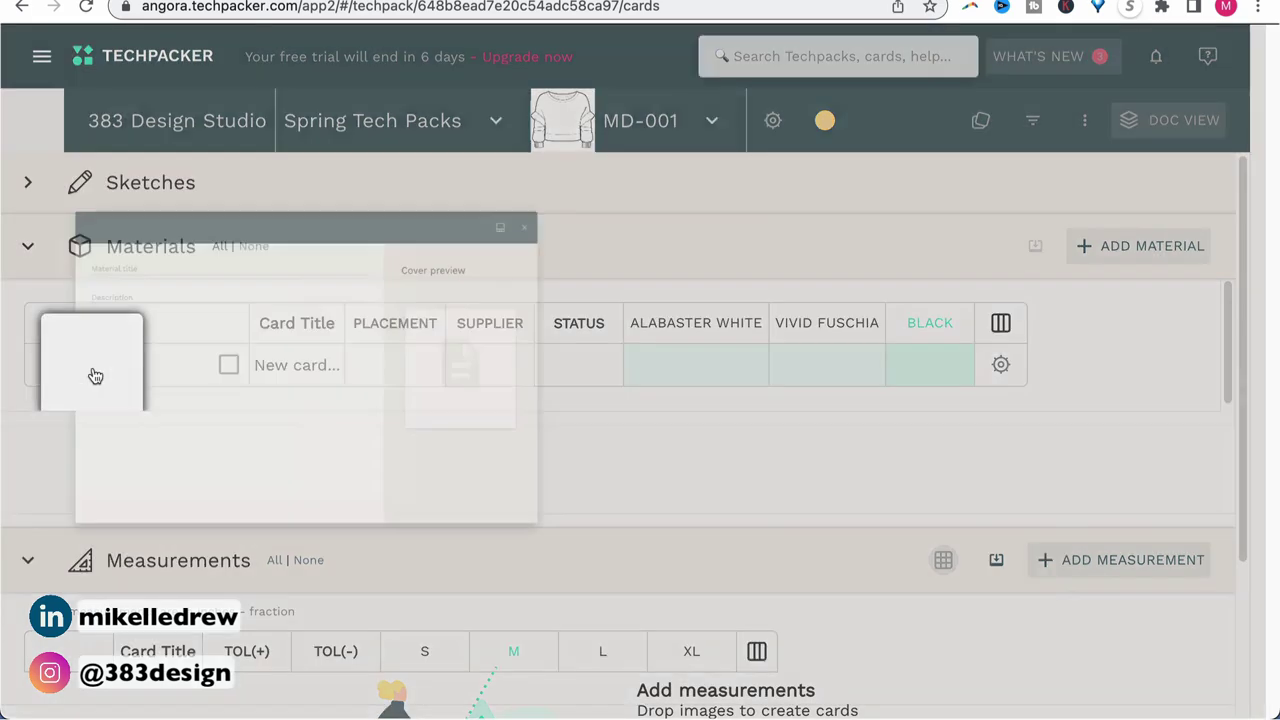
pyautogui.moveTo(980, 83); pyautogui.dragTo(522, 335)
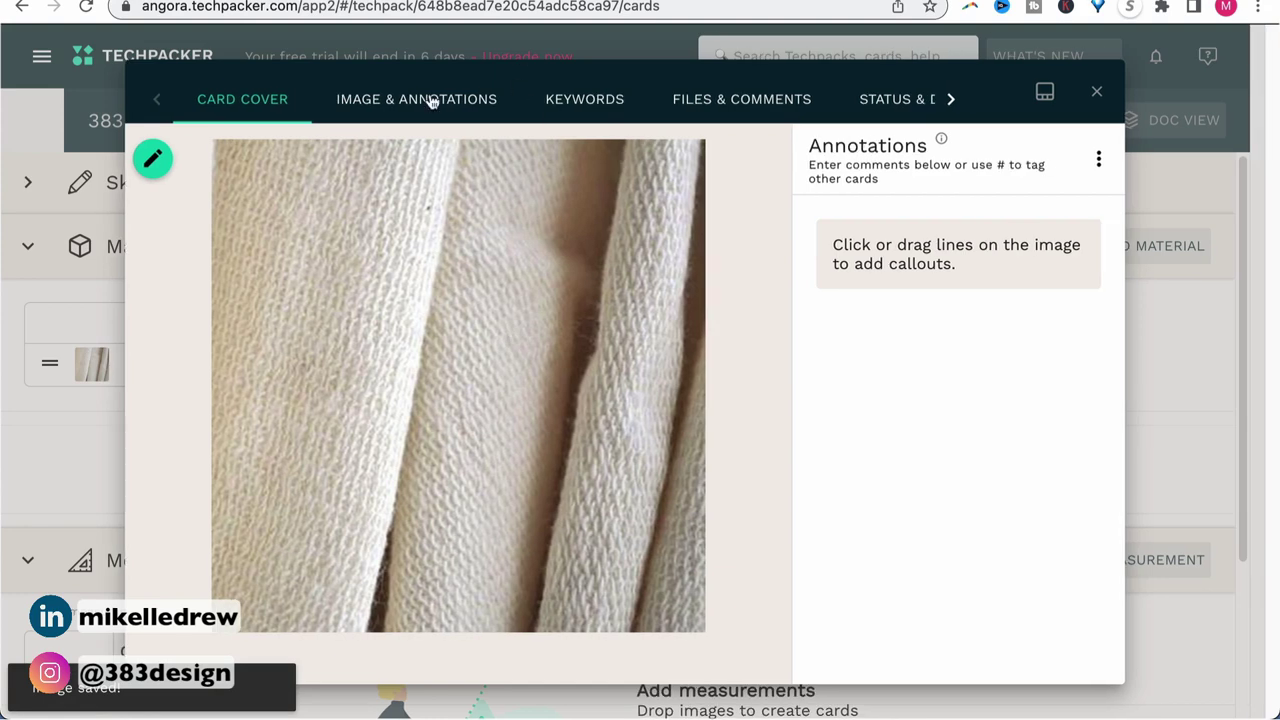
pyautogui.click(429, 97)
# Title the material 'French Terry' with description '95/5 cotton/spandex, 200GSM'
pyautogui.click(282, 104)
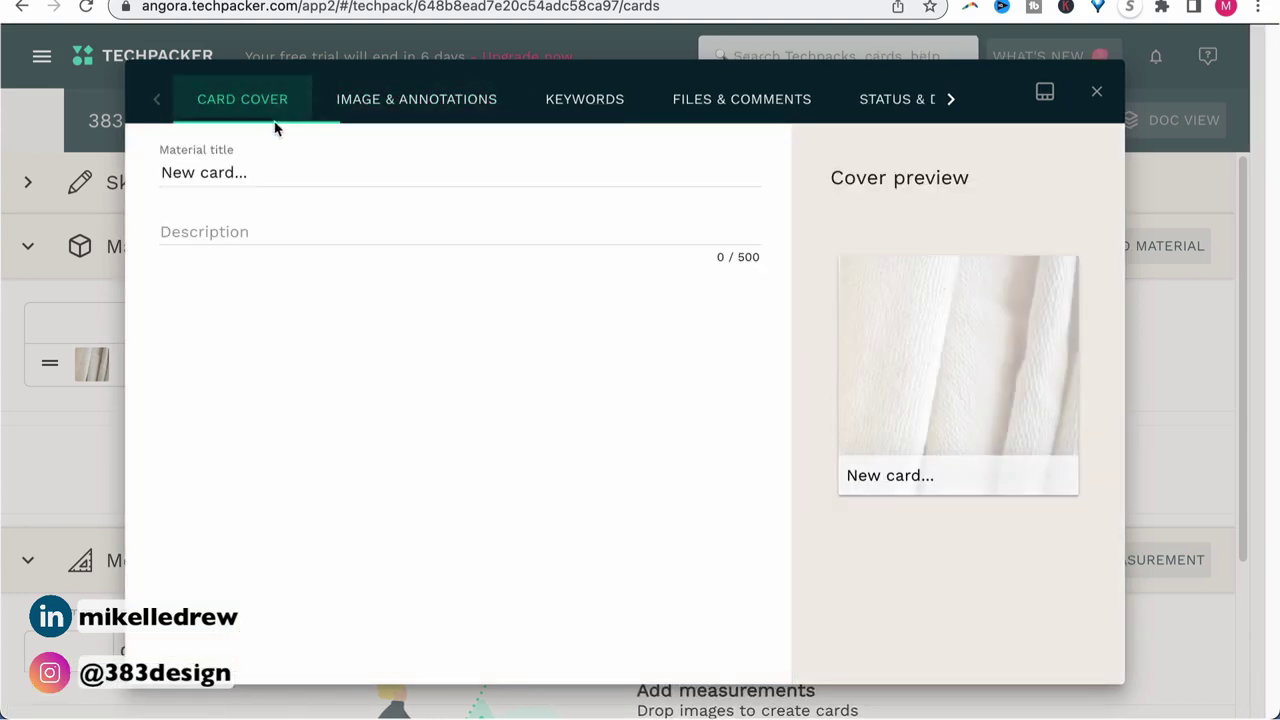
pyautogui.moveTo(161, 173); pyautogui.dragTo(247, 176)
pyautogui.write('Frenc')
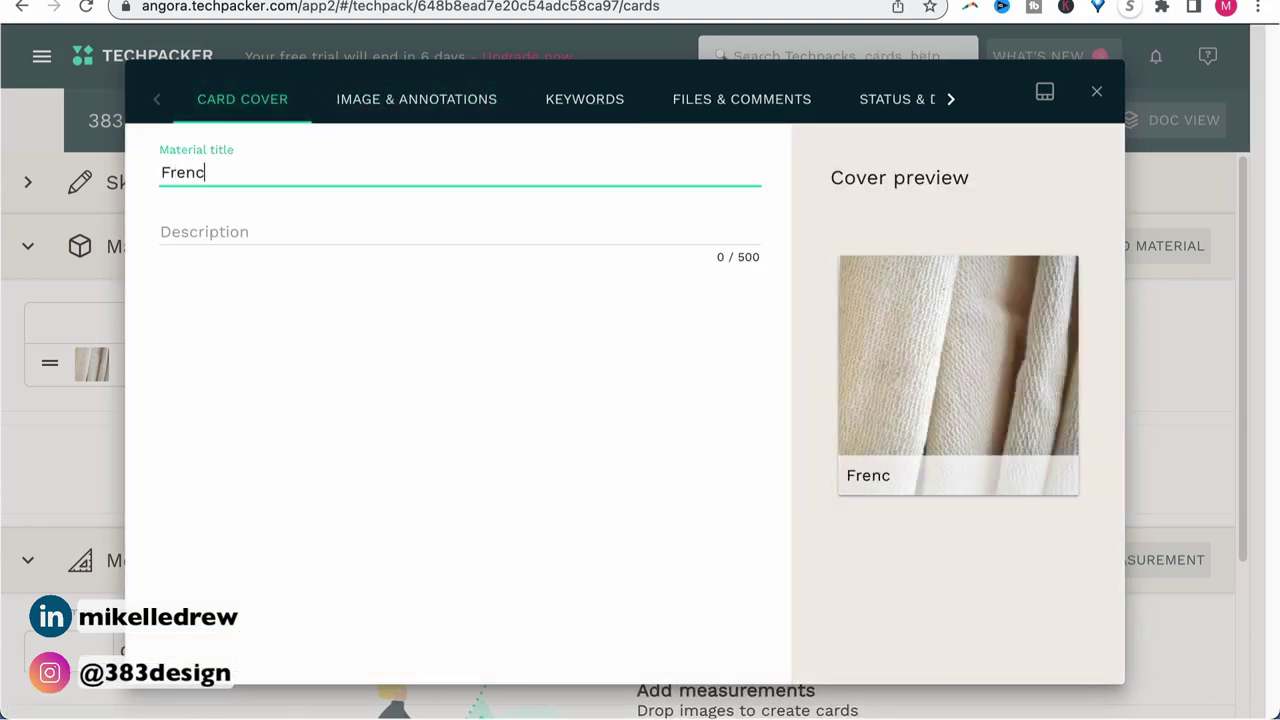
pyautogui.click(246, 226)
pyautogui.write('95/5 cotton/spandex, 200GSM')
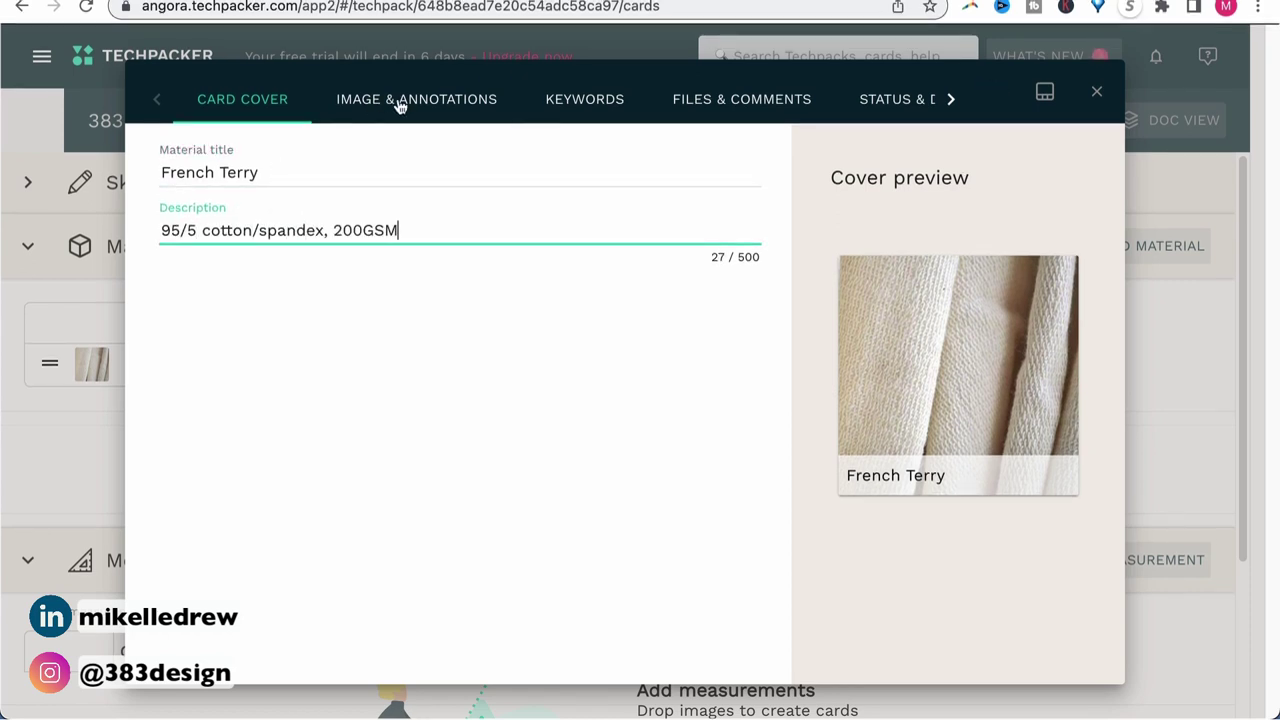
# Review the card's image, keywords, status and sub-material sections, then close it
pyautogui.click(398, 100)
pyautogui.click(604, 102)
pyautogui.click(895, 100)
pyautogui.click(915, 100)
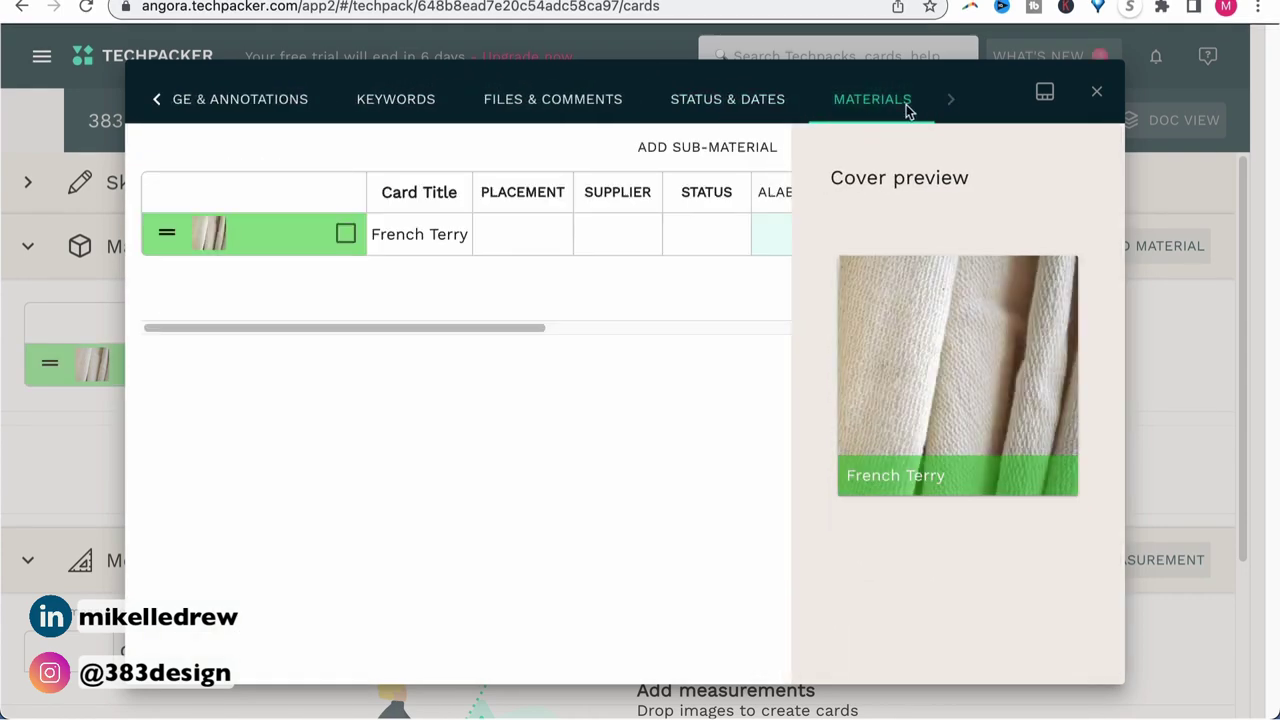
pyautogui.click(1096, 91)
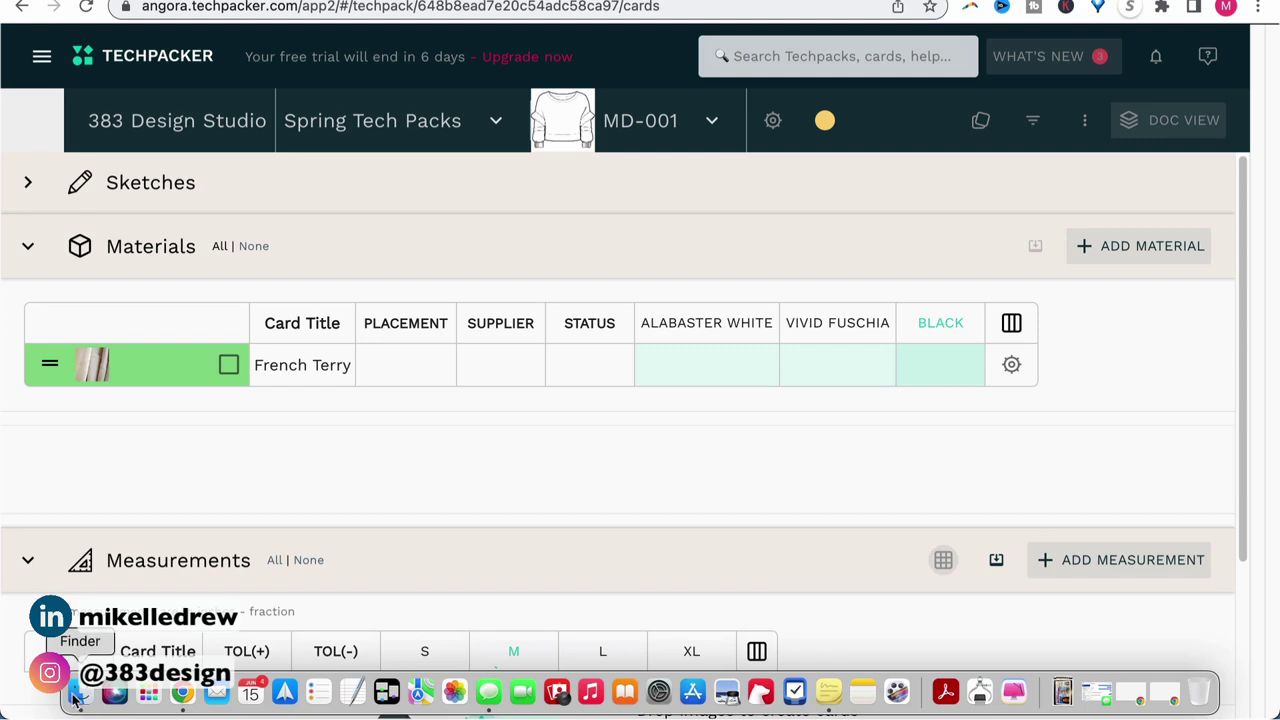
pyautogui.click(78, 697)
# Add a 2x1 rib material card from 2x1rib.jpg, tagged with RIB and TRIM keywords
pyautogui.moveTo(967, 60); pyautogui.dragTo(291, 424)
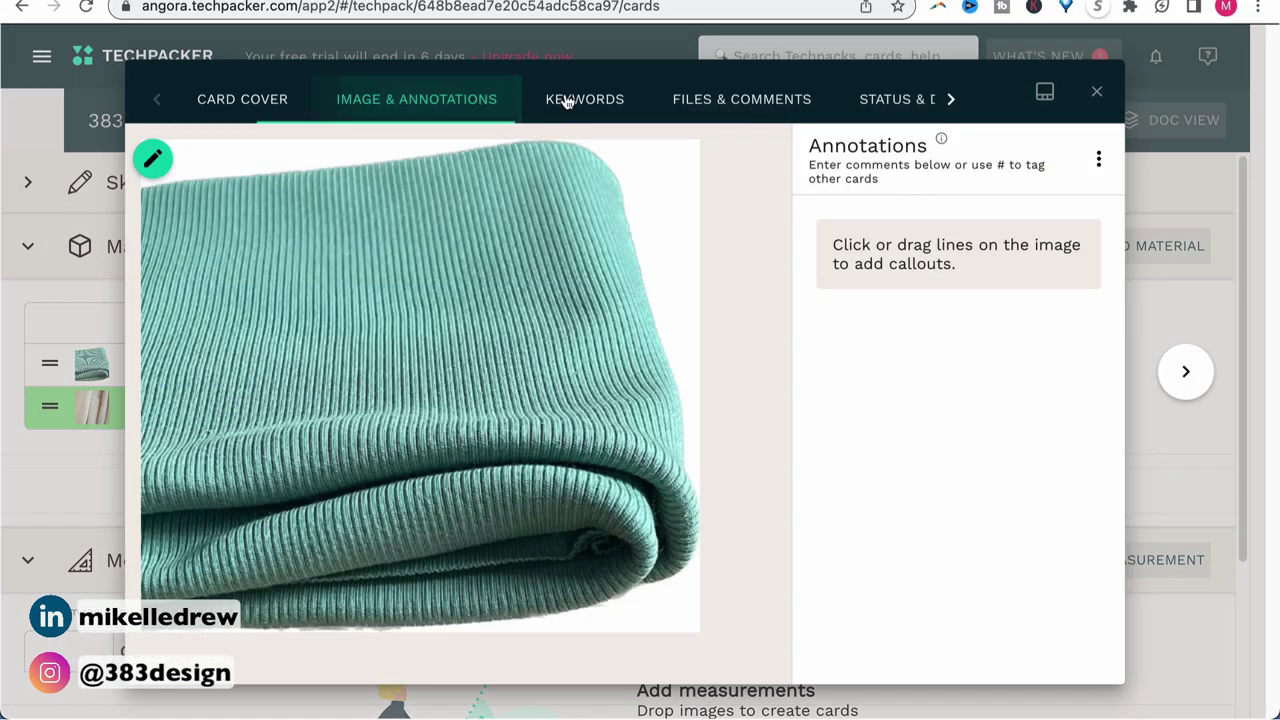
pyautogui.click(566, 99)
pyautogui.click(240, 308)
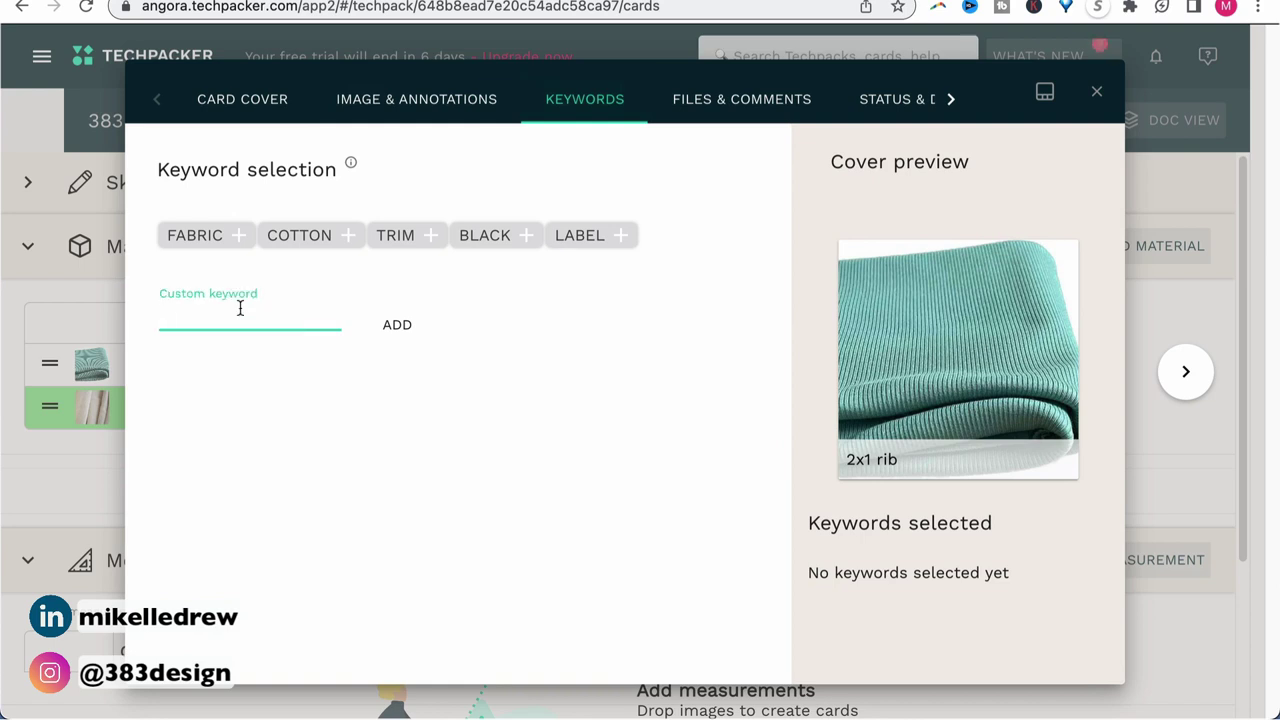
pyautogui.write('RIB')
pyautogui.click(390, 334)
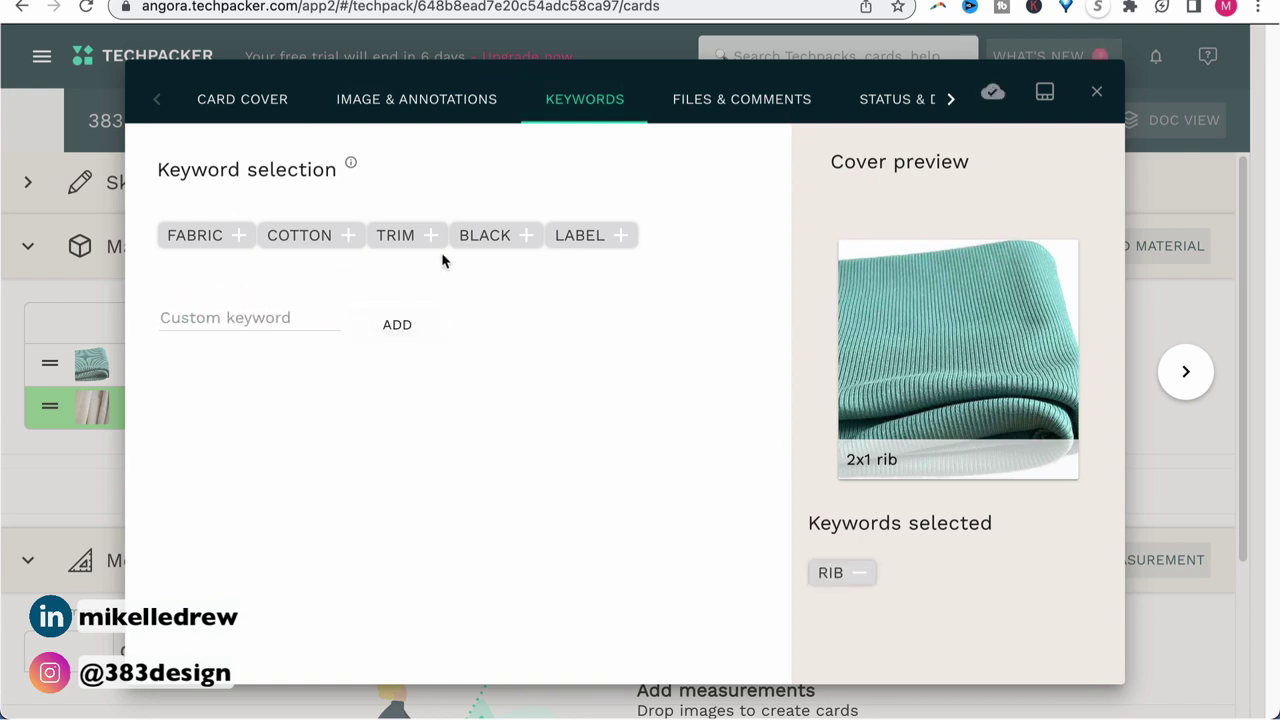
pyautogui.click(432, 240)
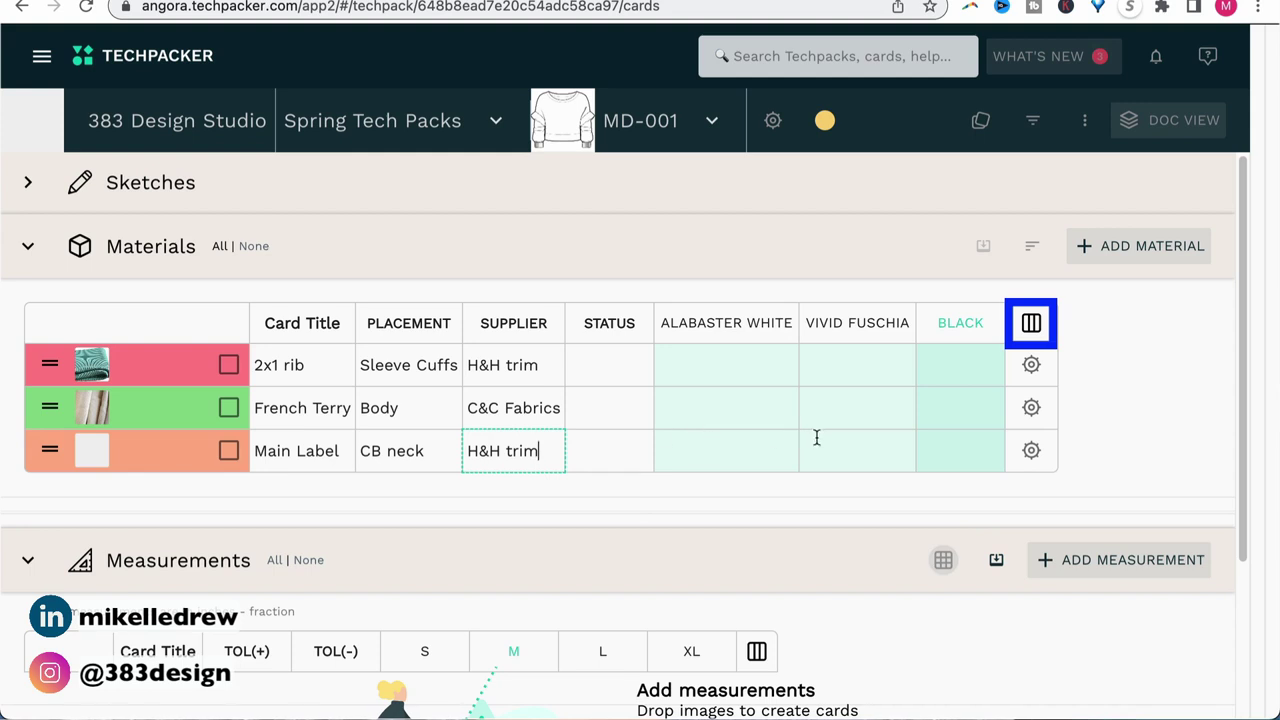
# Rename the SUPPLIER column to MILL/SUPPLIER and add a new SIZE column
pyautogui.click(1031, 323)
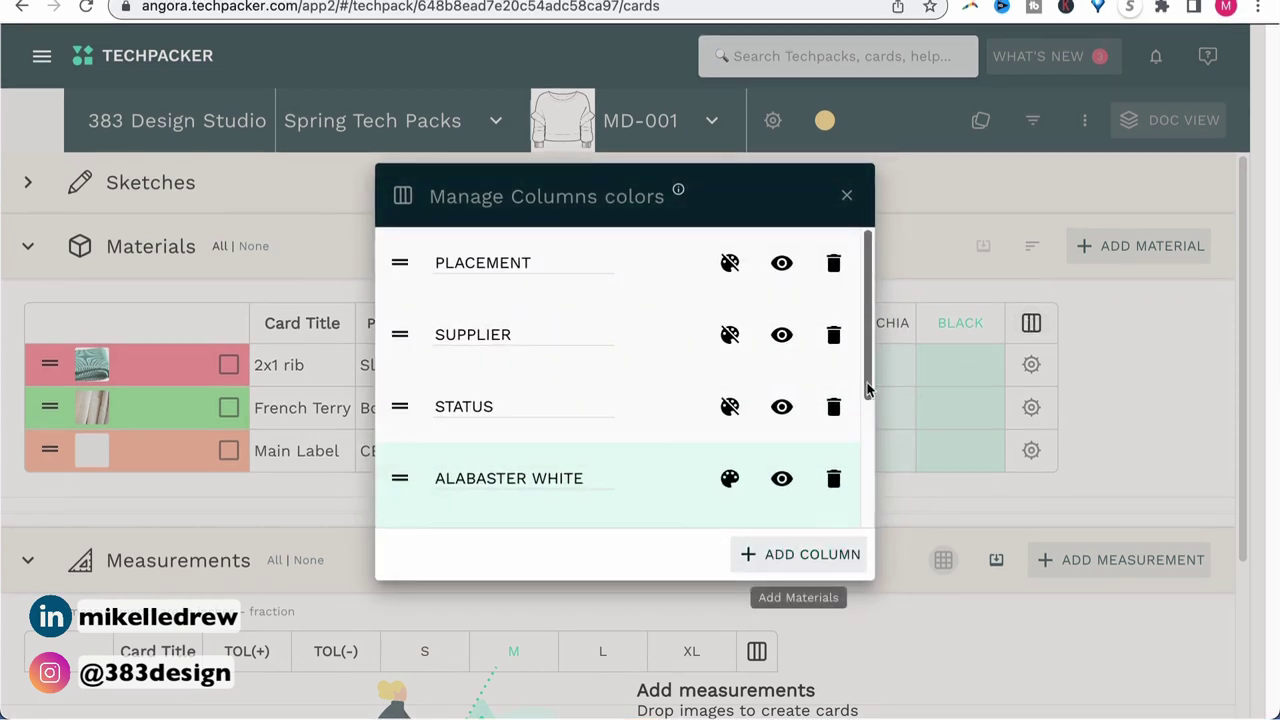
pyautogui.click(436, 338)
pyautogui.write('MILL/')
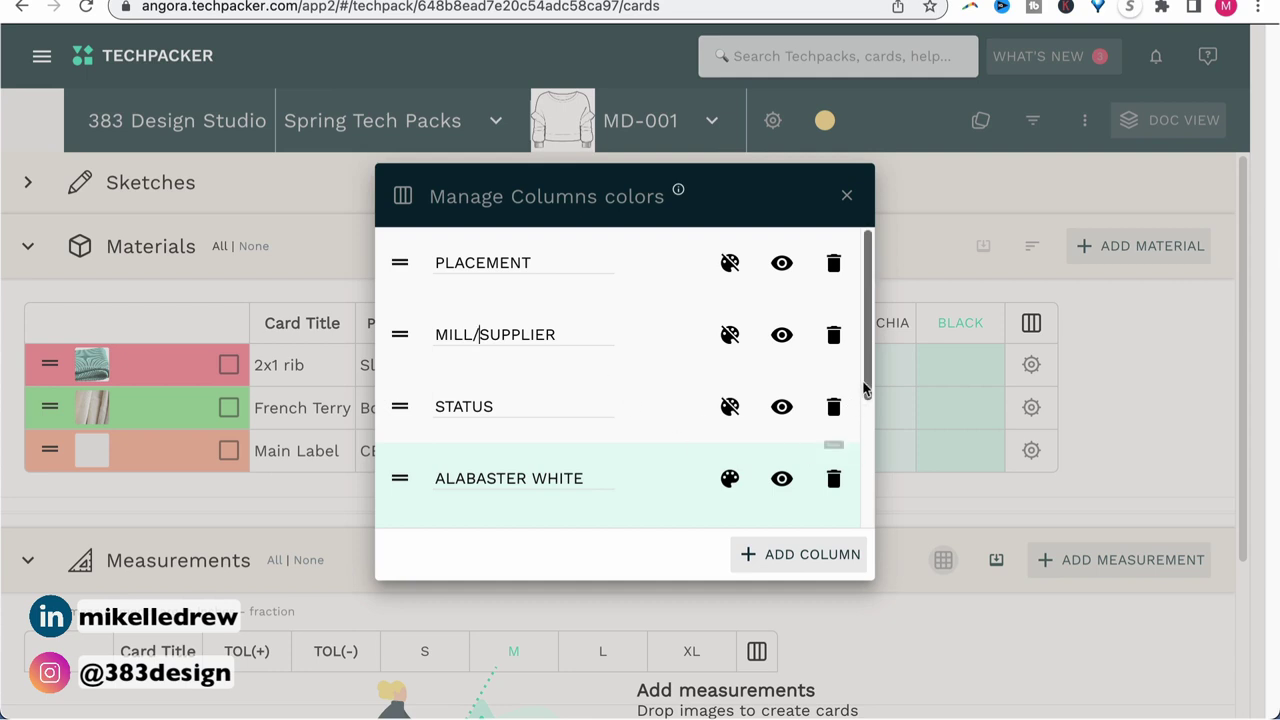
pyautogui.scroll(-5, 867, 380)
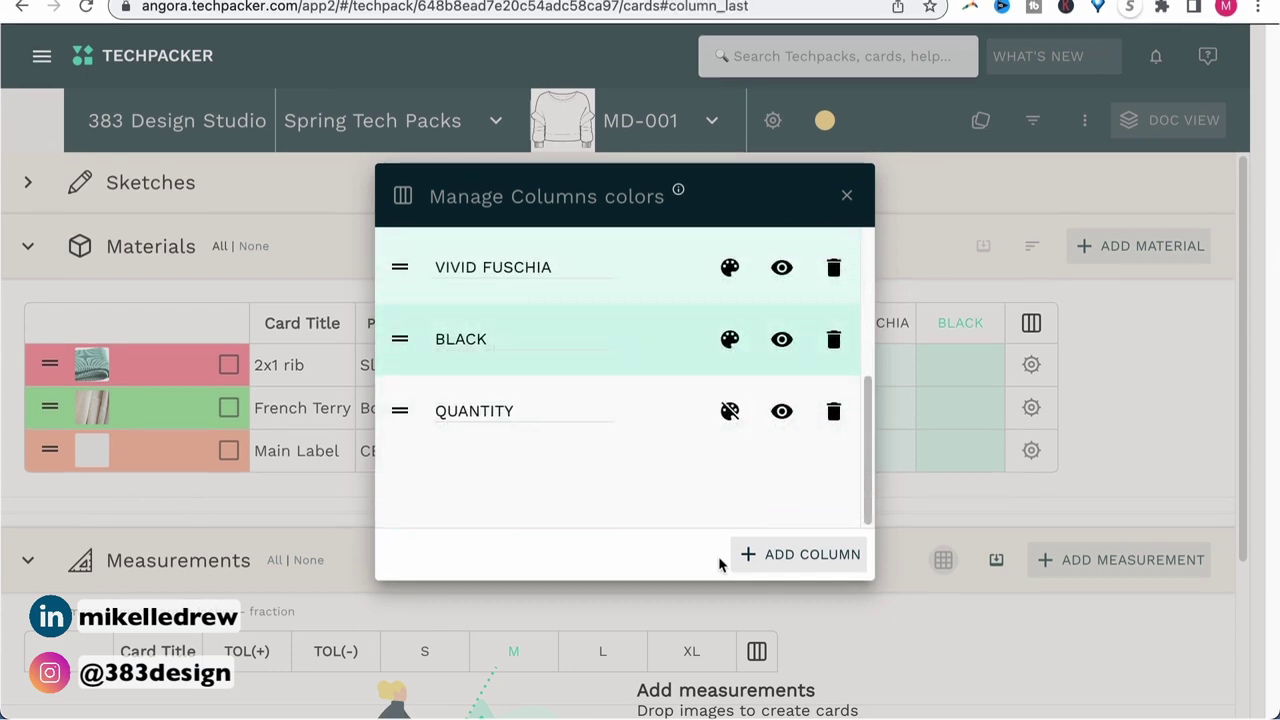
pyautogui.click(770, 560)
pyautogui.write('SIZE')
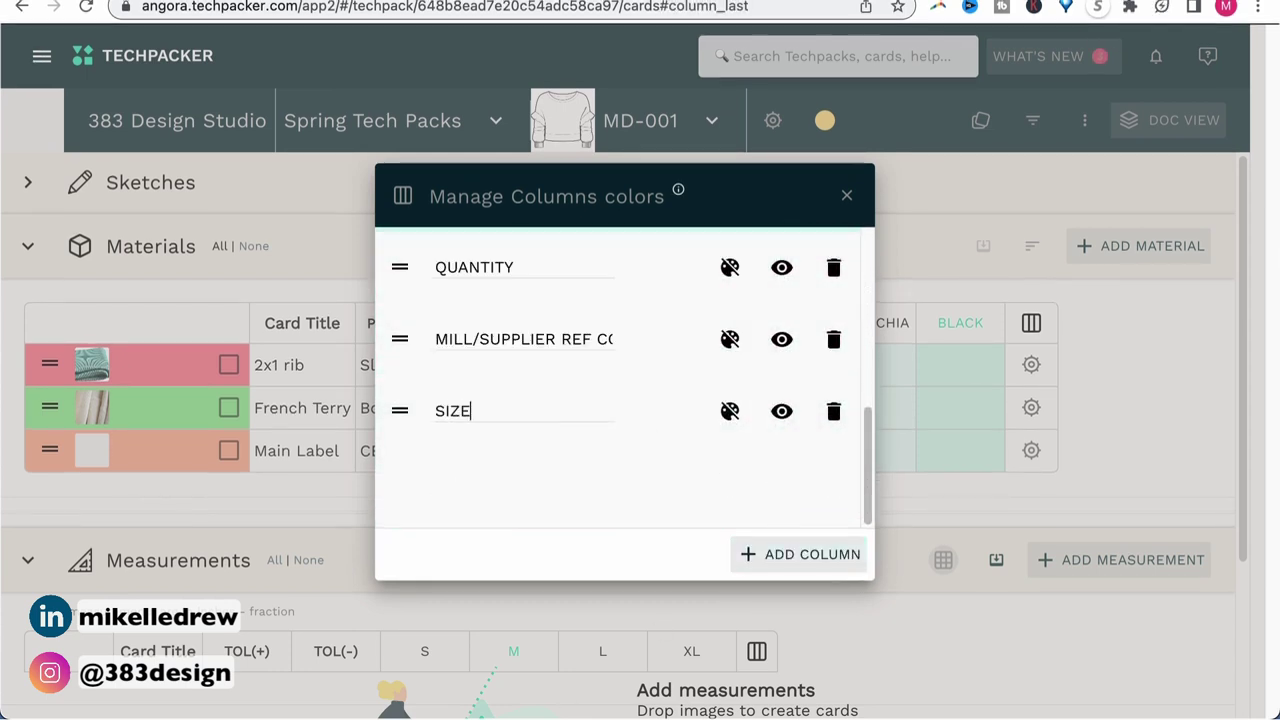
# Reorder the columns so MILL/SUPPLIER REF CODE sits above PLACEMENT and STATUS
pyautogui.moveTo(869, 467); pyautogui.dragTo(876, 290)
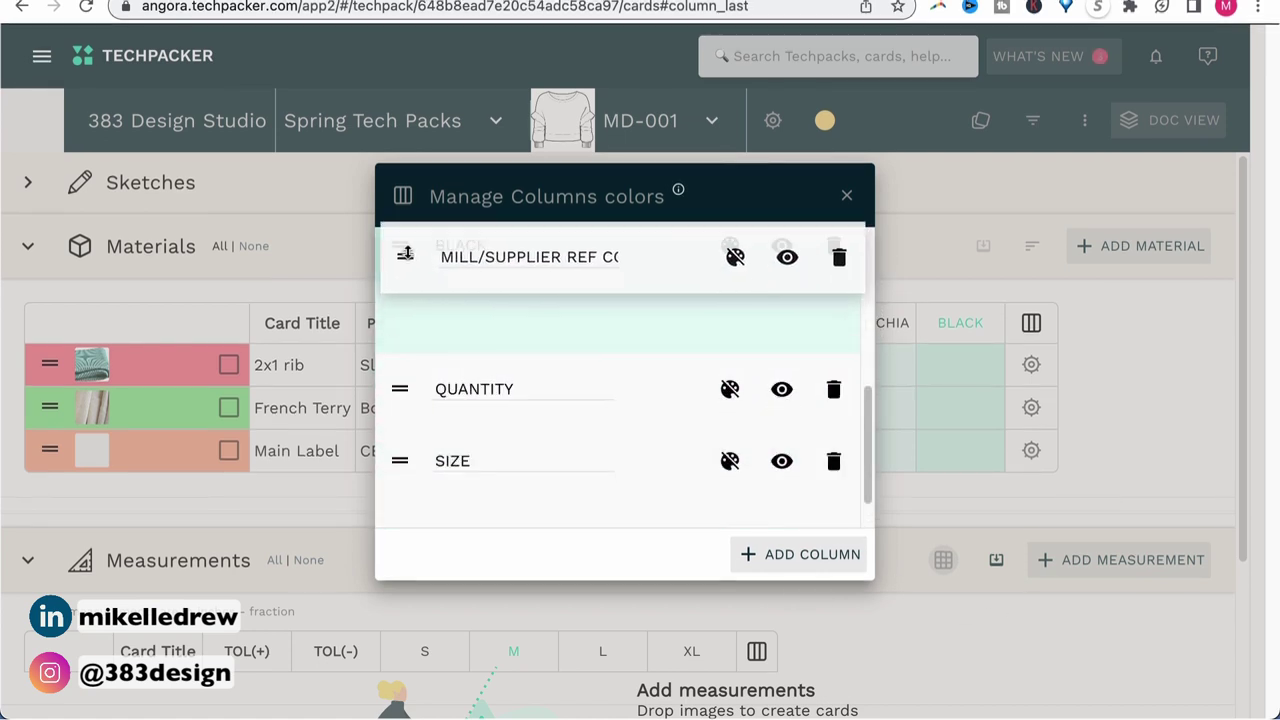
pyautogui.scroll(5, 457, 432)
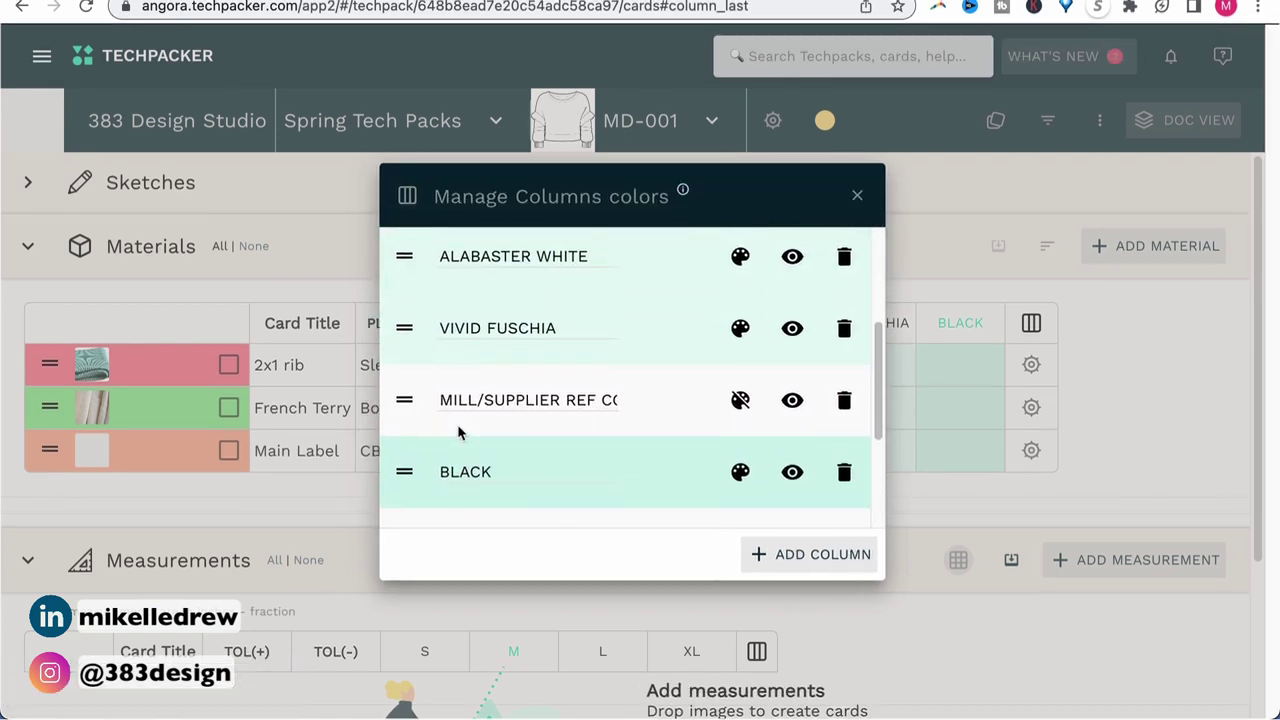
pyautogui.moveTo(399, 507); pyautogui.dragTo(403, 430)
pyautogui.scroll(3, 446, 374)
pyautogui.moveTo(400, 478); pyautogui.dragTo(425, 447)
# Set placements to Body for French Terry and Sleeve Cuffs for 2x1 rib
pyautogui.scroll(-3, 543, 420)
pyautogui.press('Escape')
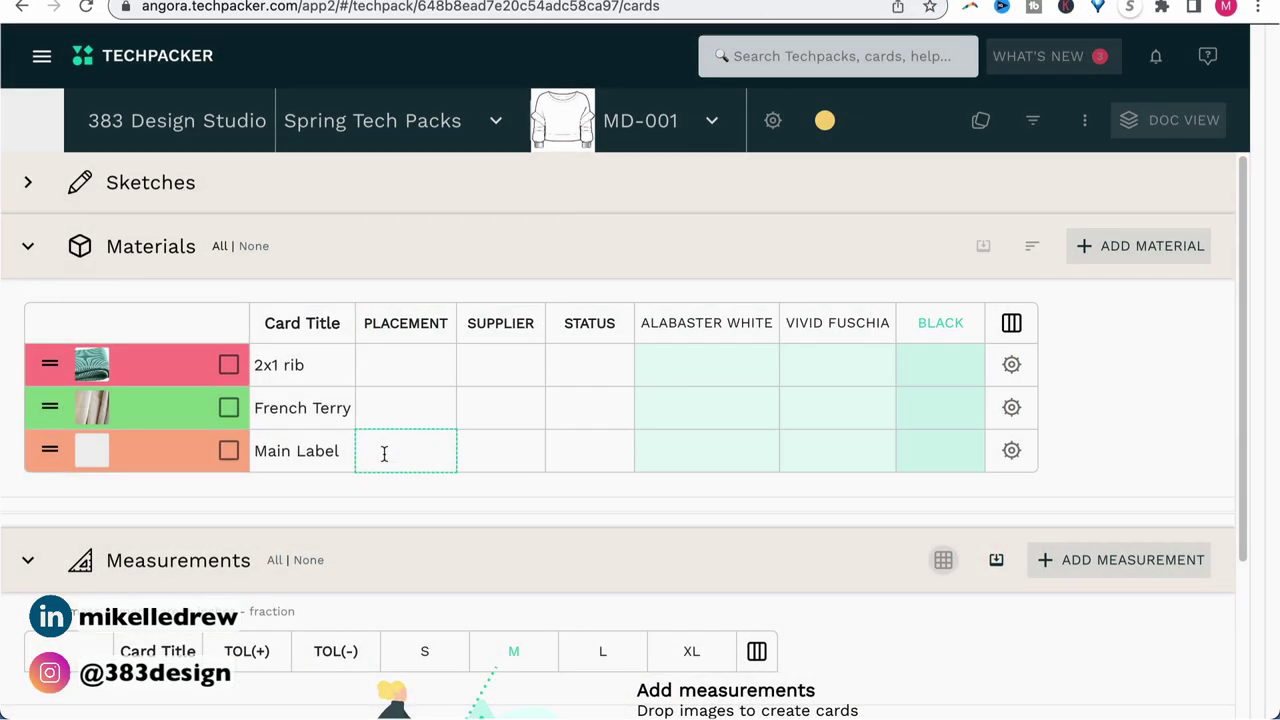
pyautogui.click(387, 418)
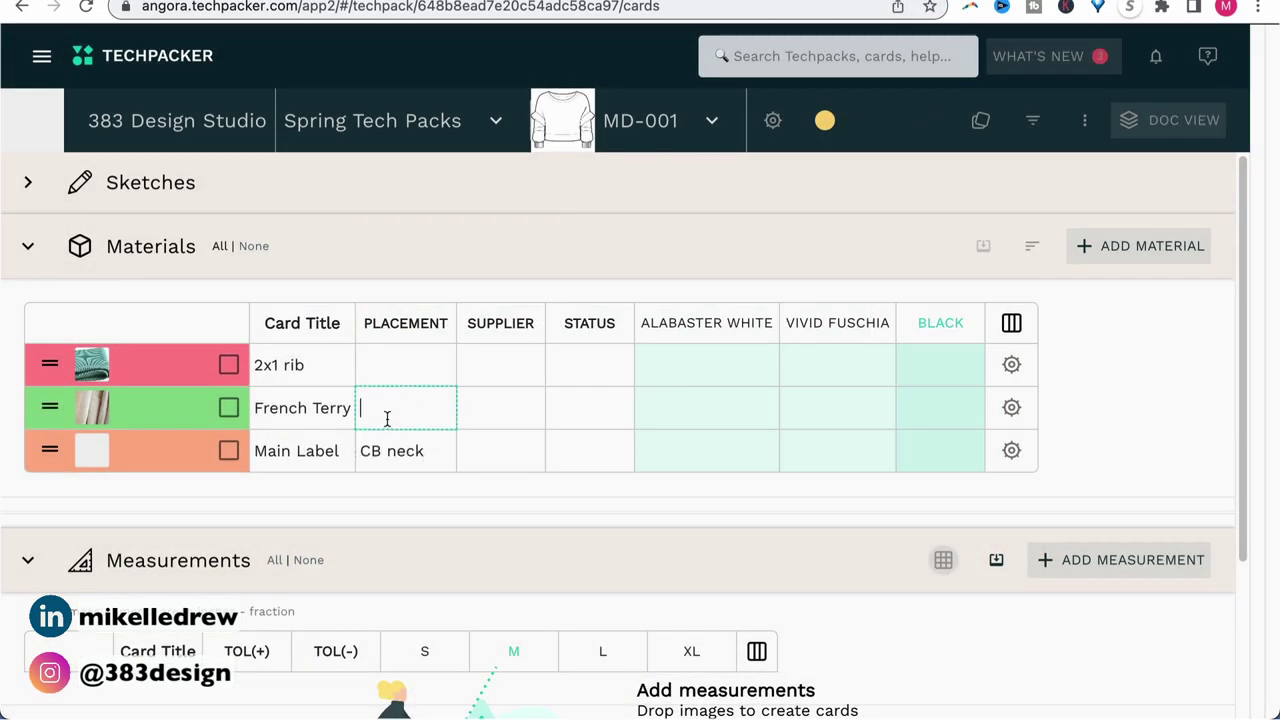
pyautogui.write('Body')
pyautogui.click(381, 368)
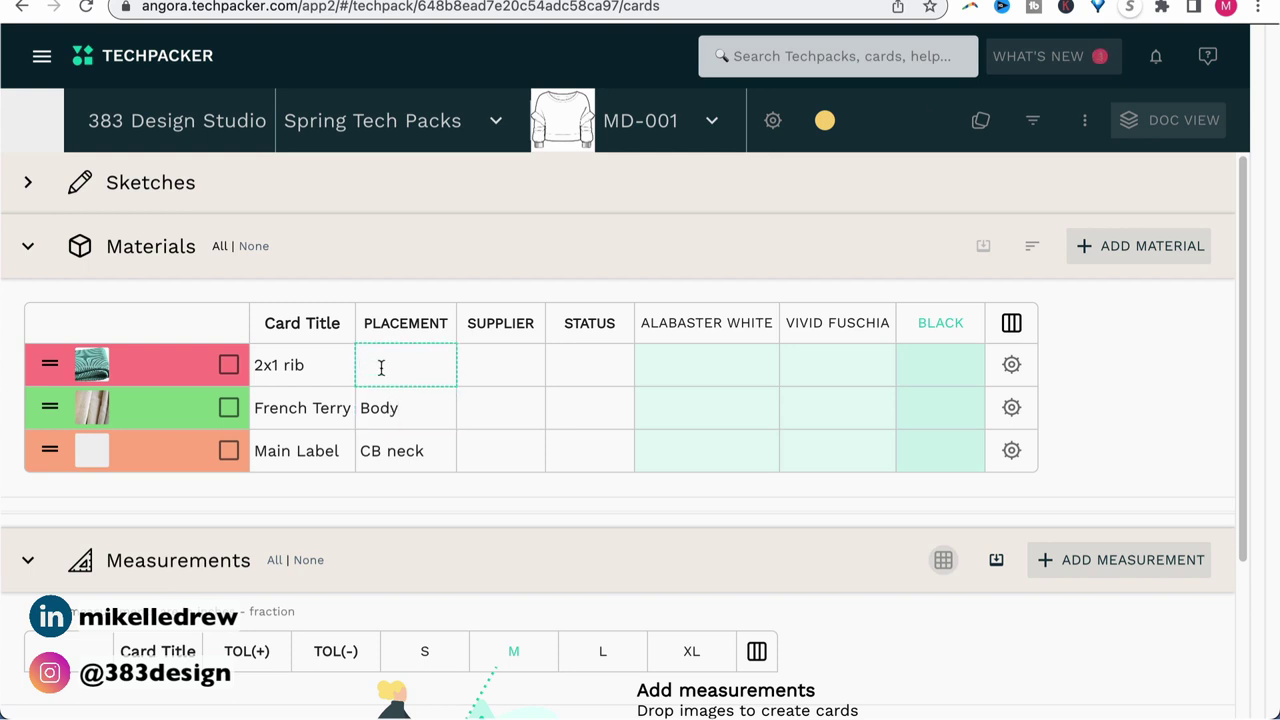
pyautogui.write('Cuffs')
pyautogui.click(360, 365)
pyautogui.write('Sleeve')
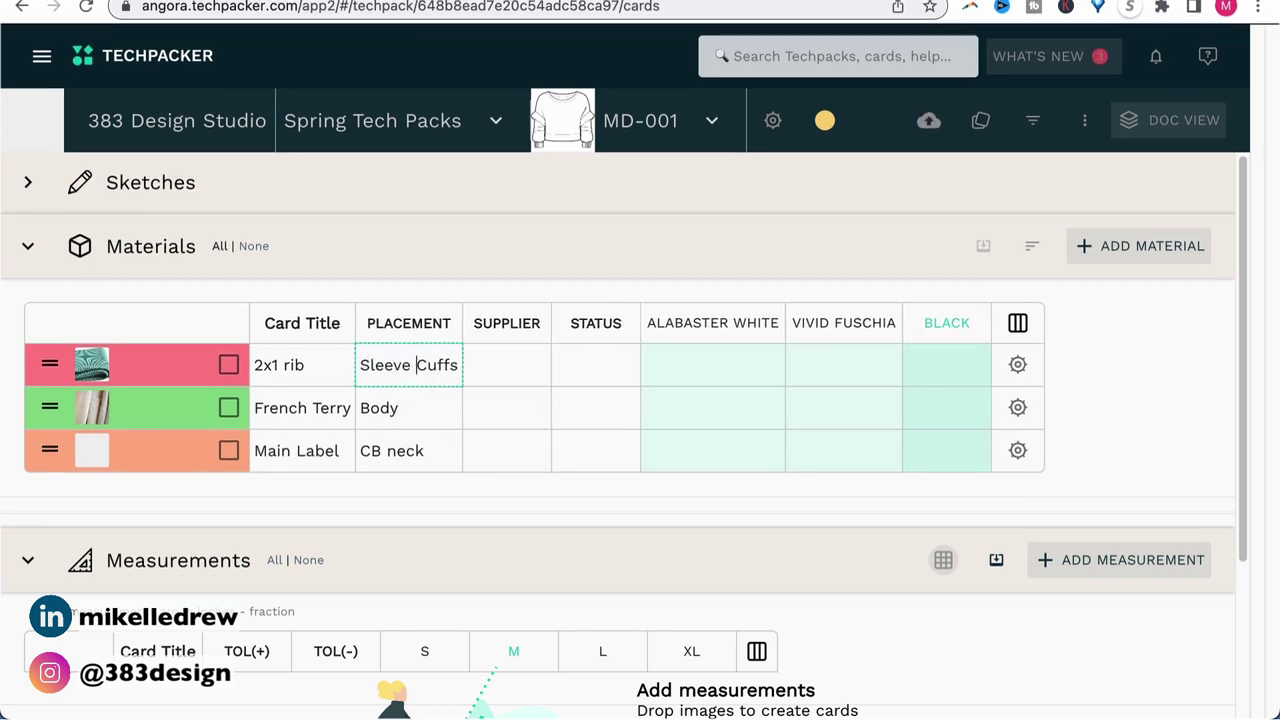
# Enter H&H trim as 2x1 rib's supplier and set its approval status to Rejected
pyautogui.click(499, 369)
pyautogui.write('H&H trim')
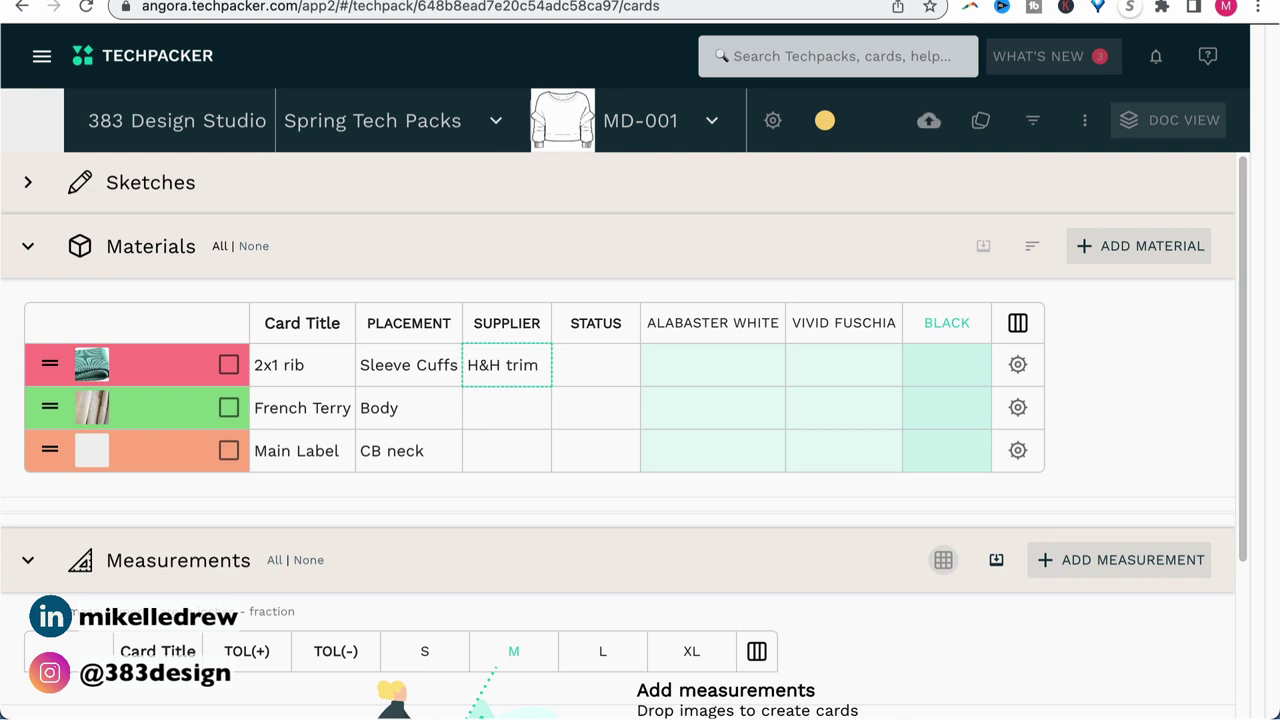
pyautogui.click(494, 413)
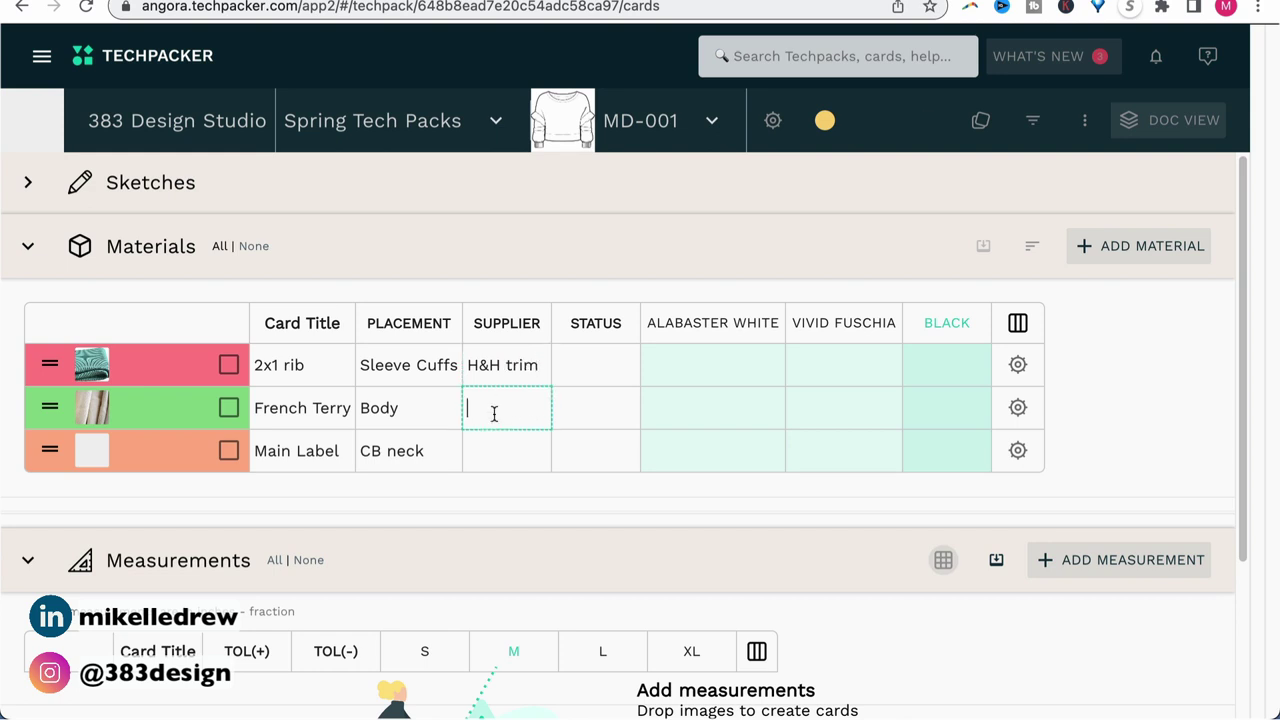
pyautogui.click(595, 366)
pyautogui.click(589, 237)
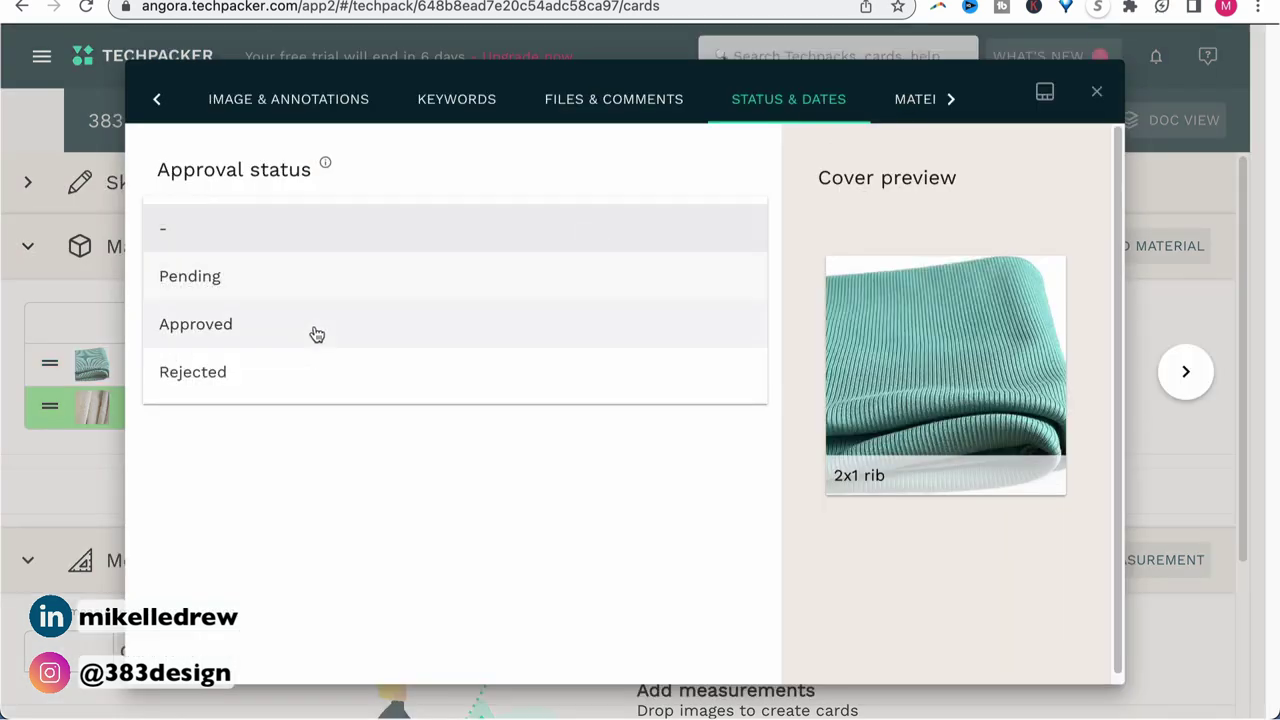
pyautogui.click(250, 388)
pyautogui.click(952, 101)
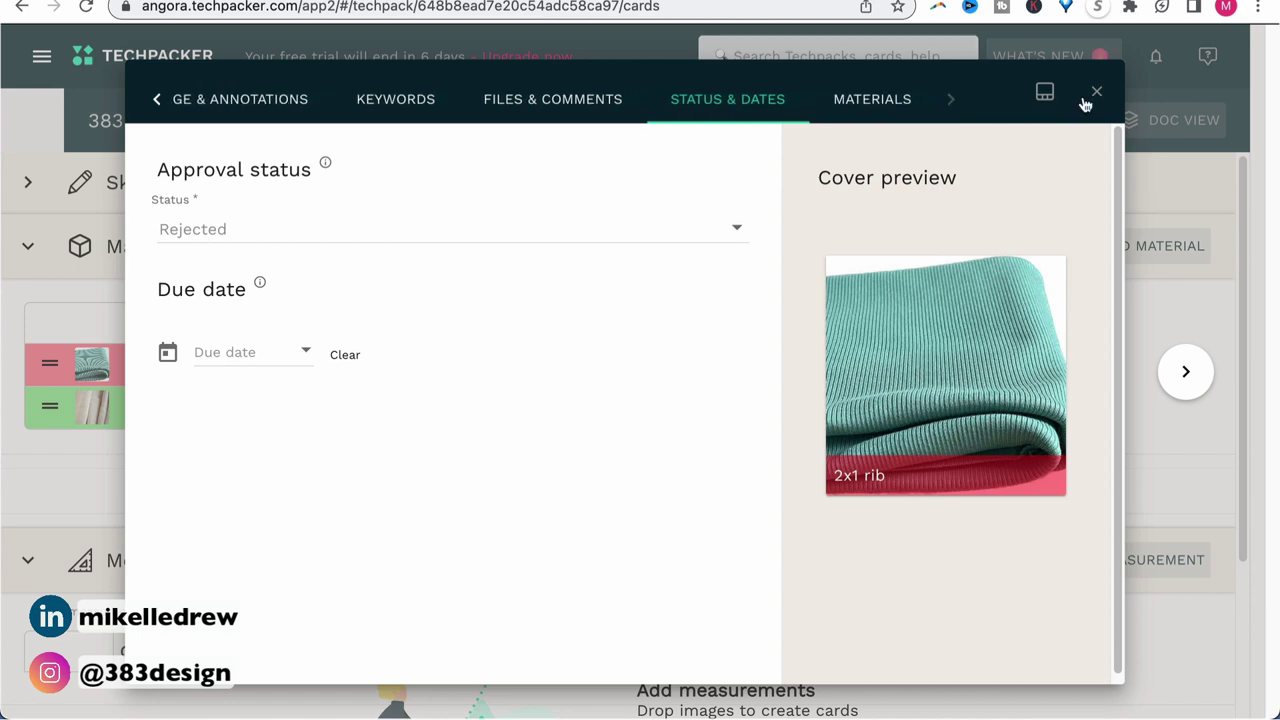
pyautogui.click(1100, 95)
# Enter suppliers C&C Fabrics for French Terry and H&H trim for Main Label; fill colour column
pyautogui.write('&C')
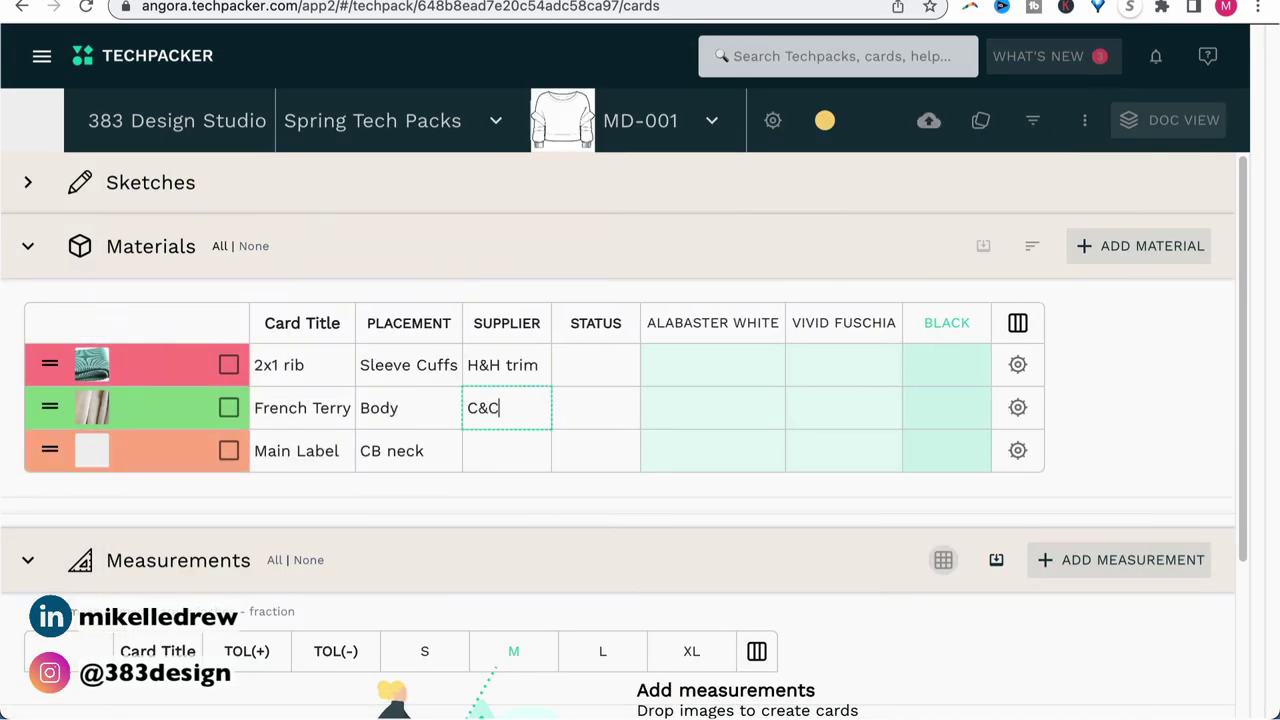
pyautogui.write(' Factory')
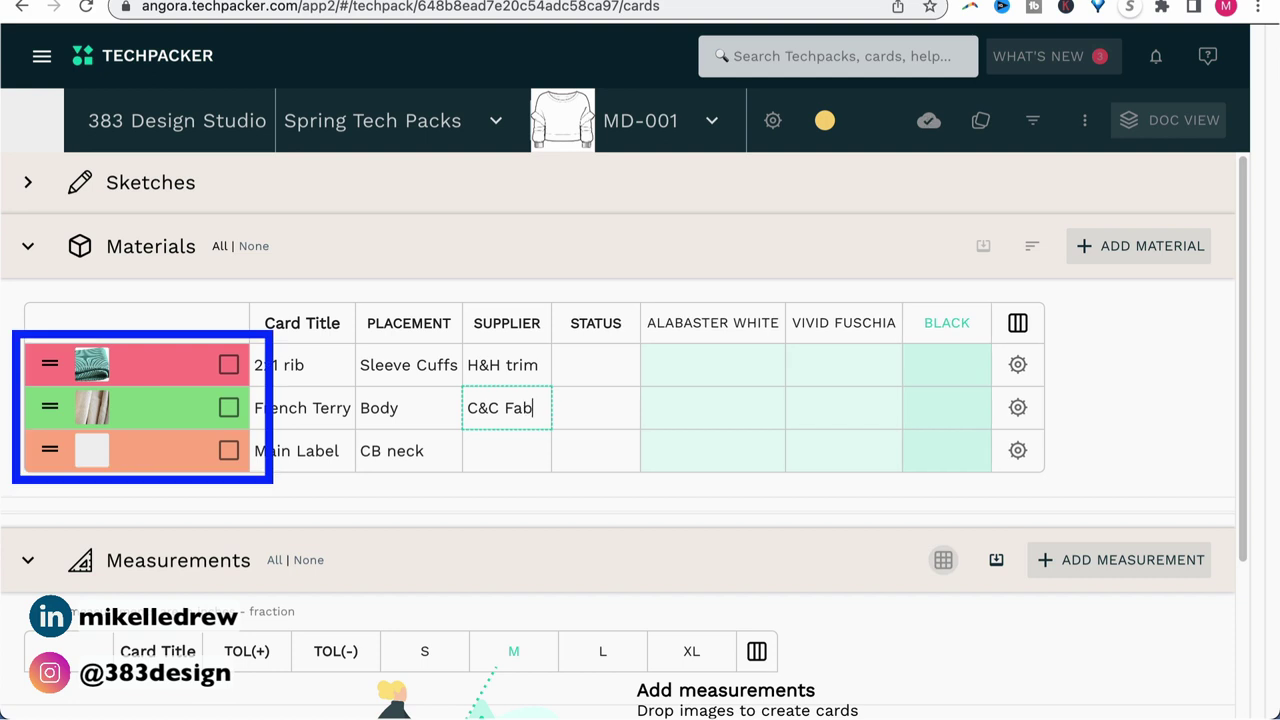
pyautogui.write('rics')
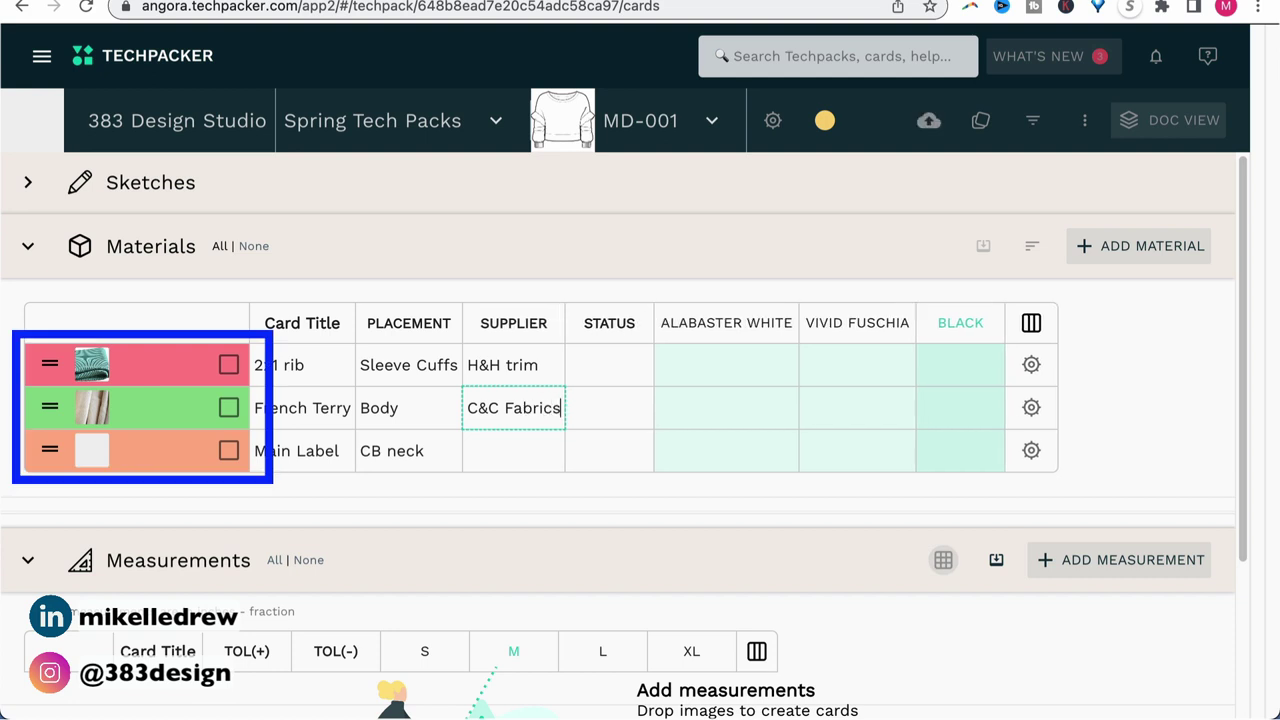
pyautogui.click(512, 443)
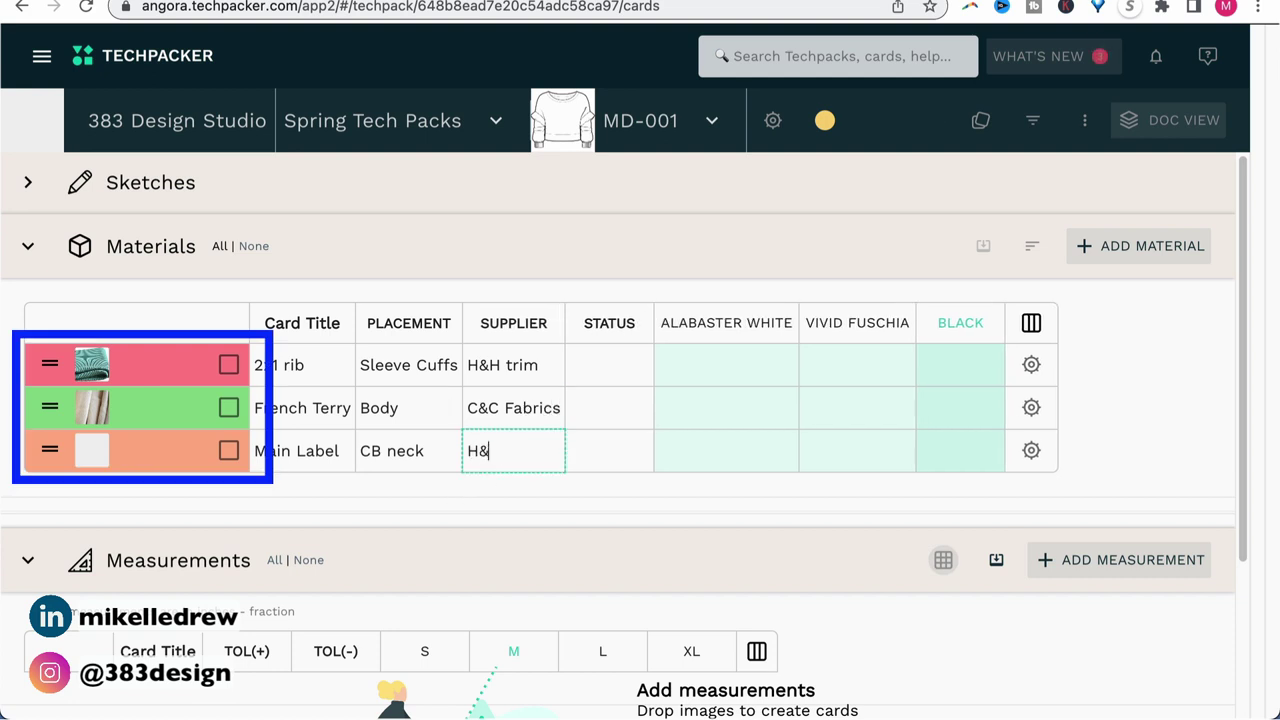
pyautogui.write('H&H trim')
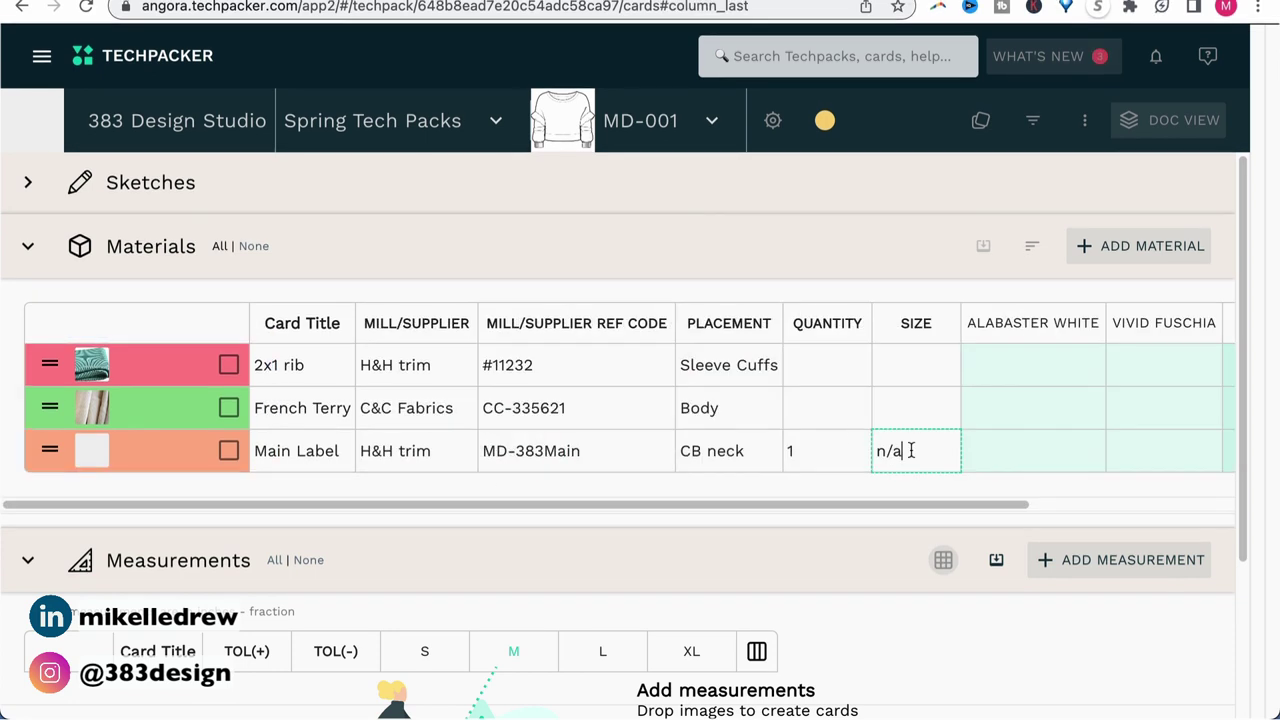
pyautogui.moveTo(876, 452); pyautogui.dragTo(900, 453)
pyautogui.moveTo(894, 512); pyautogui.dragTo(1117, 480)
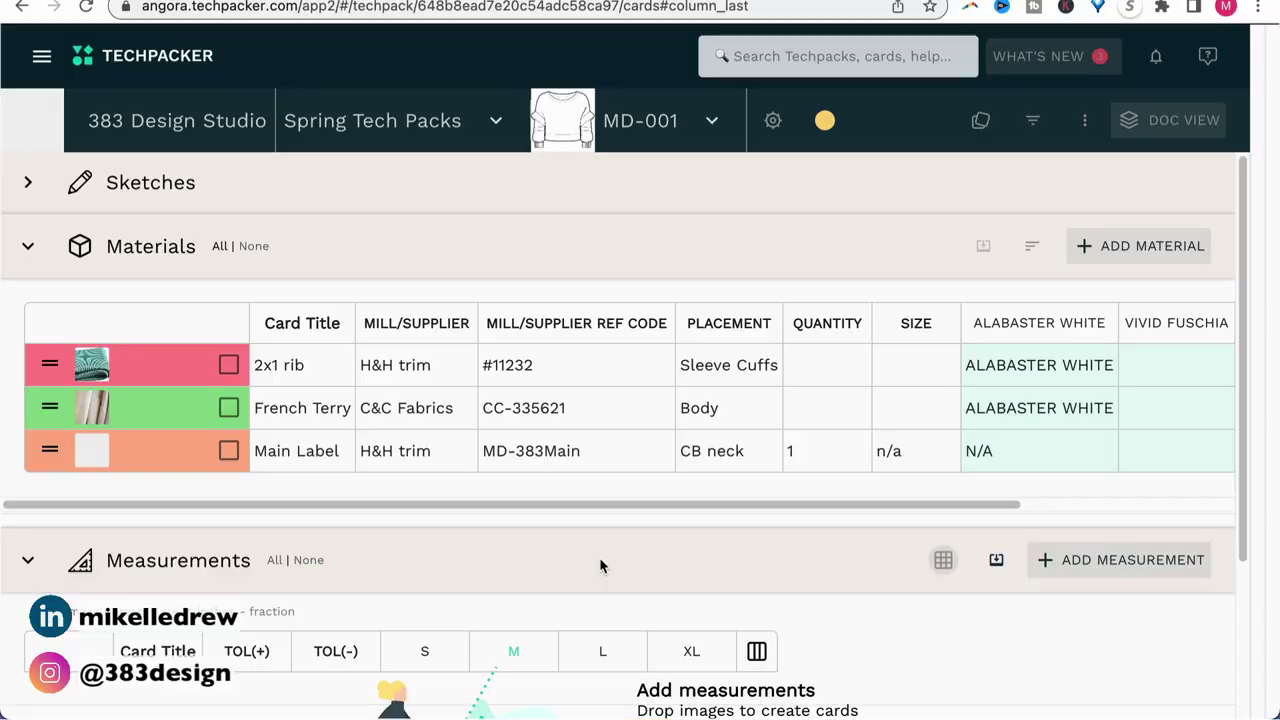
# Open the document preview and include files and comments in the PDF
pyautogui.click(1170, 122)
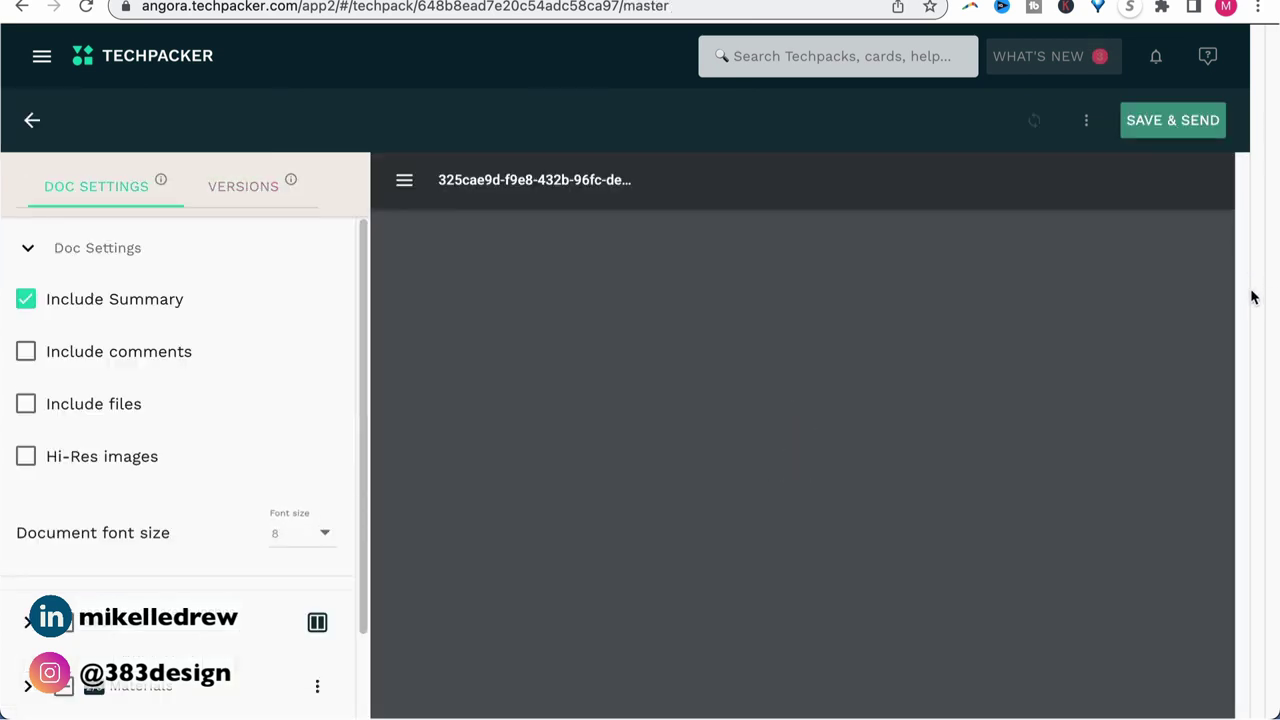
pyautogui.scroll(-5, 1146, 330)
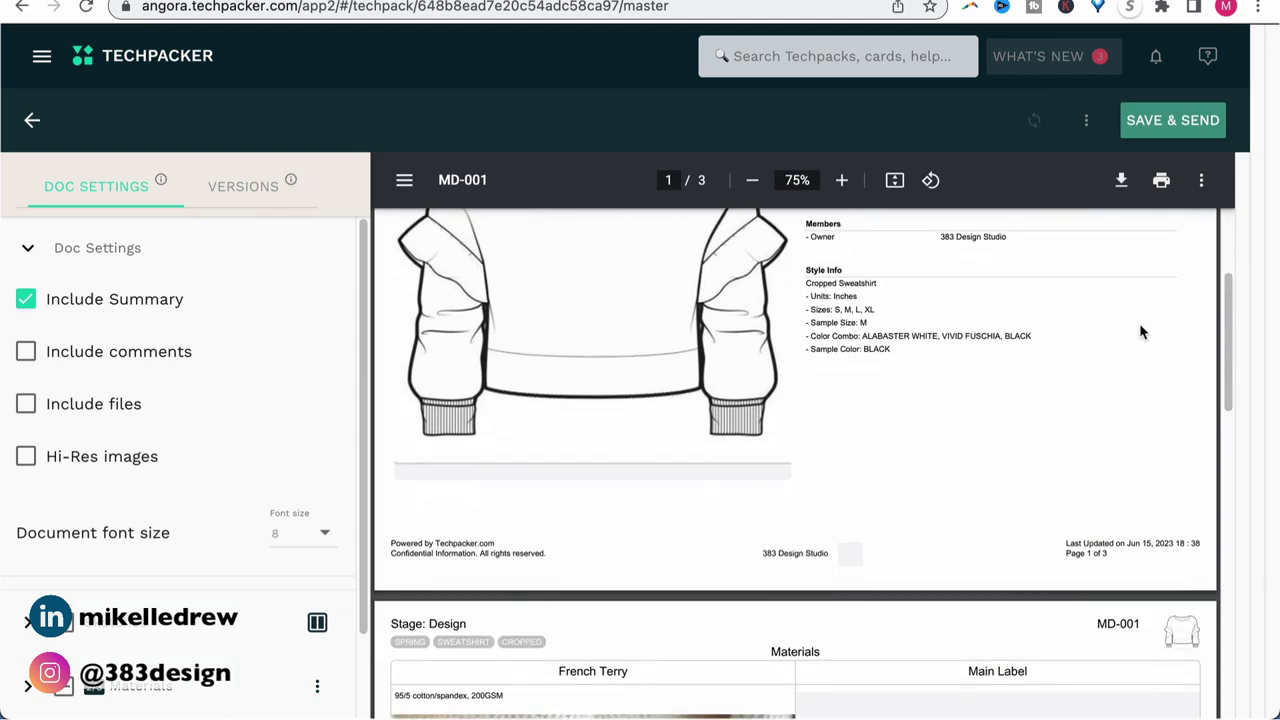
pyautogui.scroll(-10, 1140, 331)
pyautogui.scroll(15, 1140, 331)
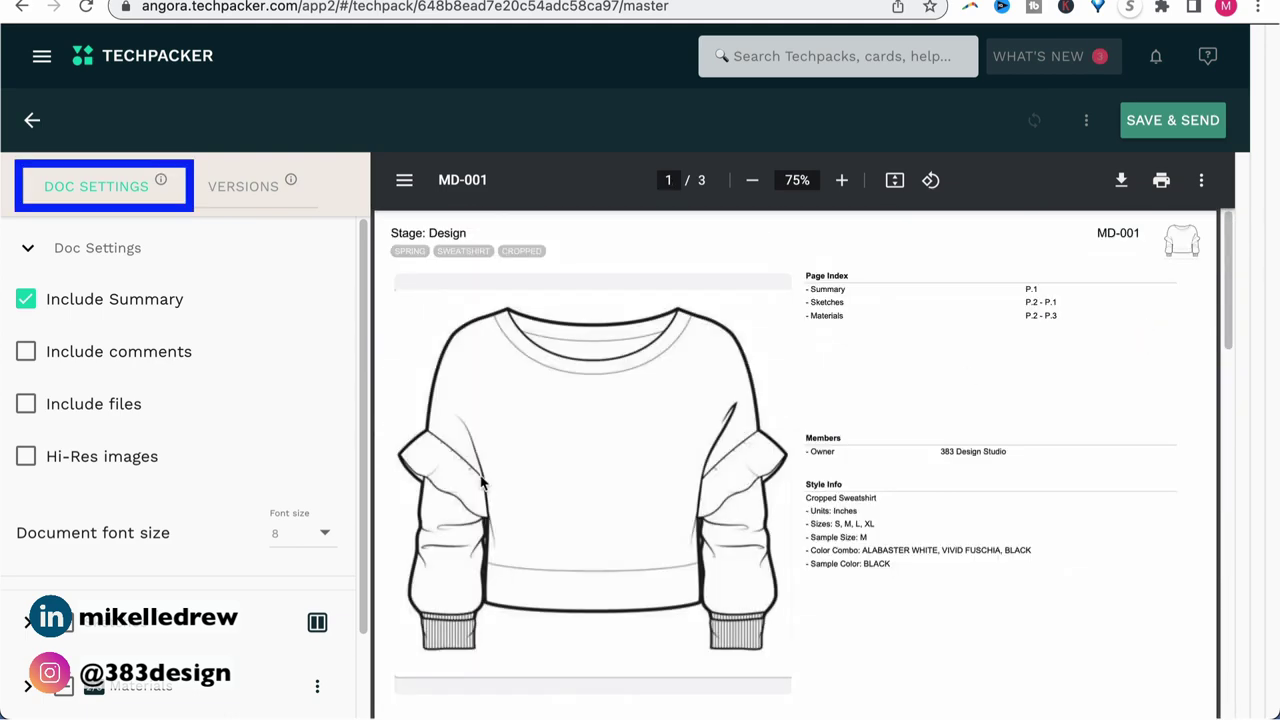
pyautogui.click(26, 406)
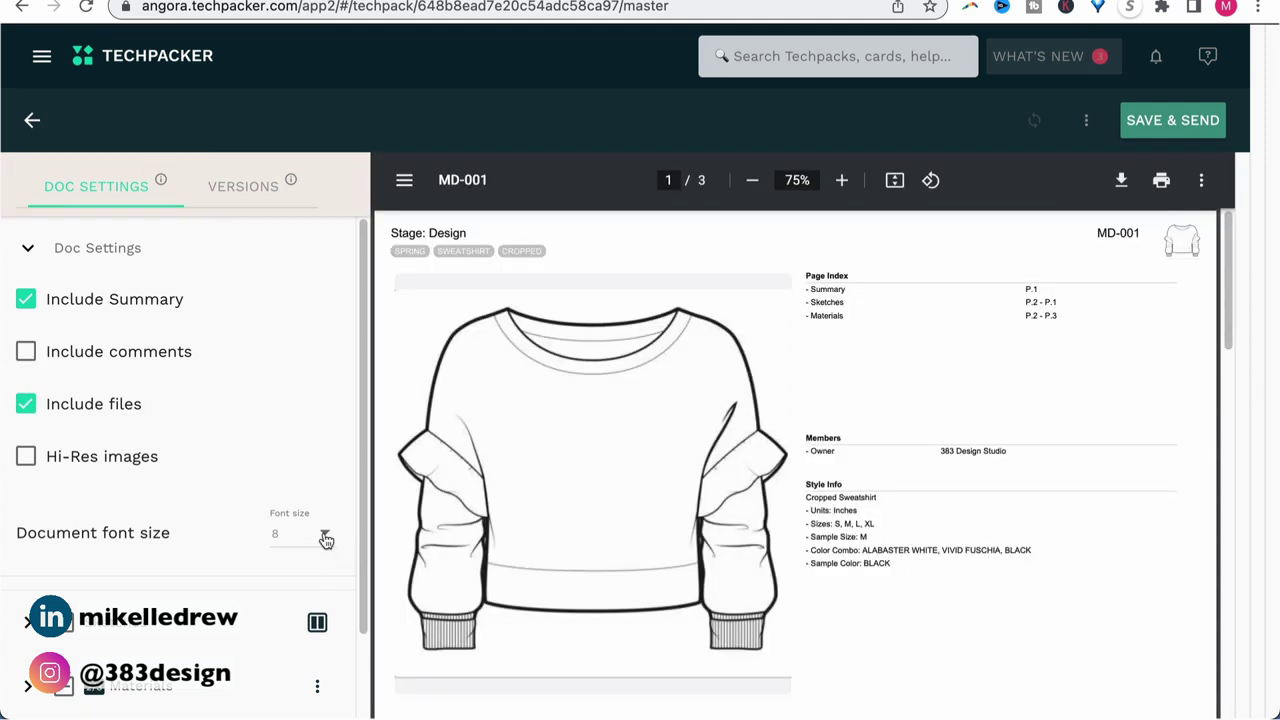
# Set the document font size to 10.5 and include the Sketches and Materials sections
pyautogui.click(326, 540)
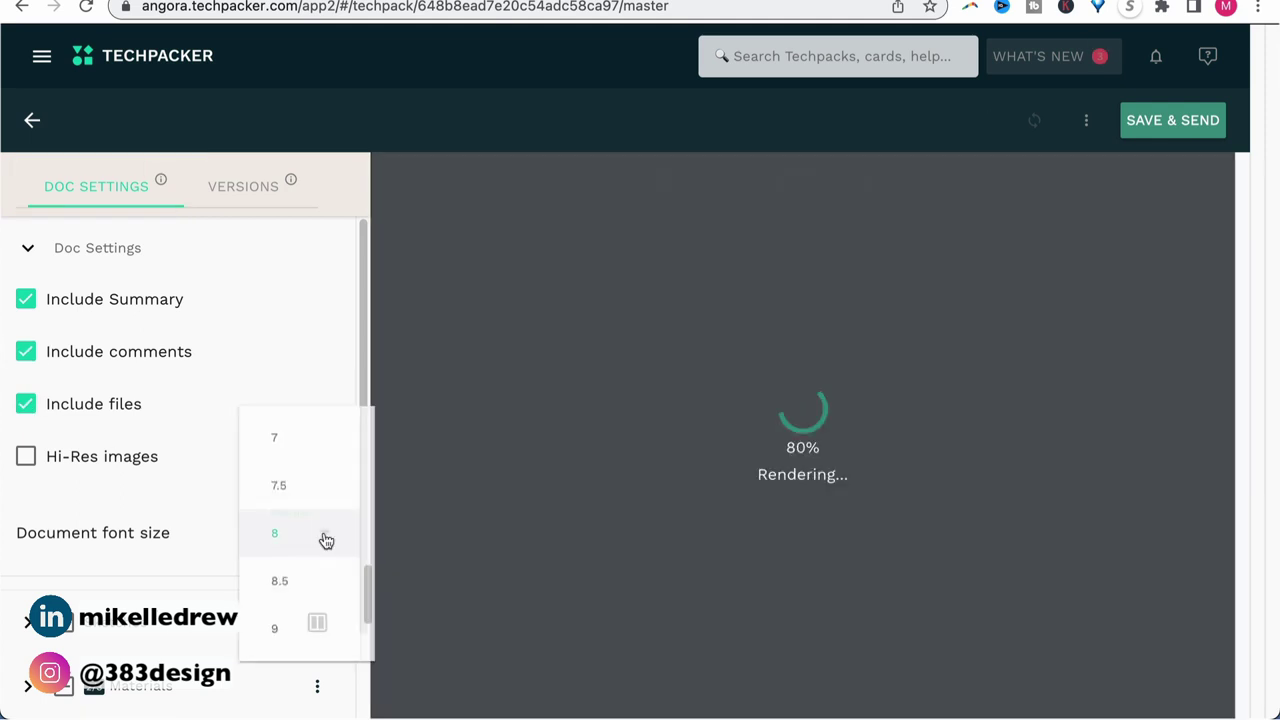
pyautogui.scroll(-2, 320, 537)
pyautogui.click(290, 637)
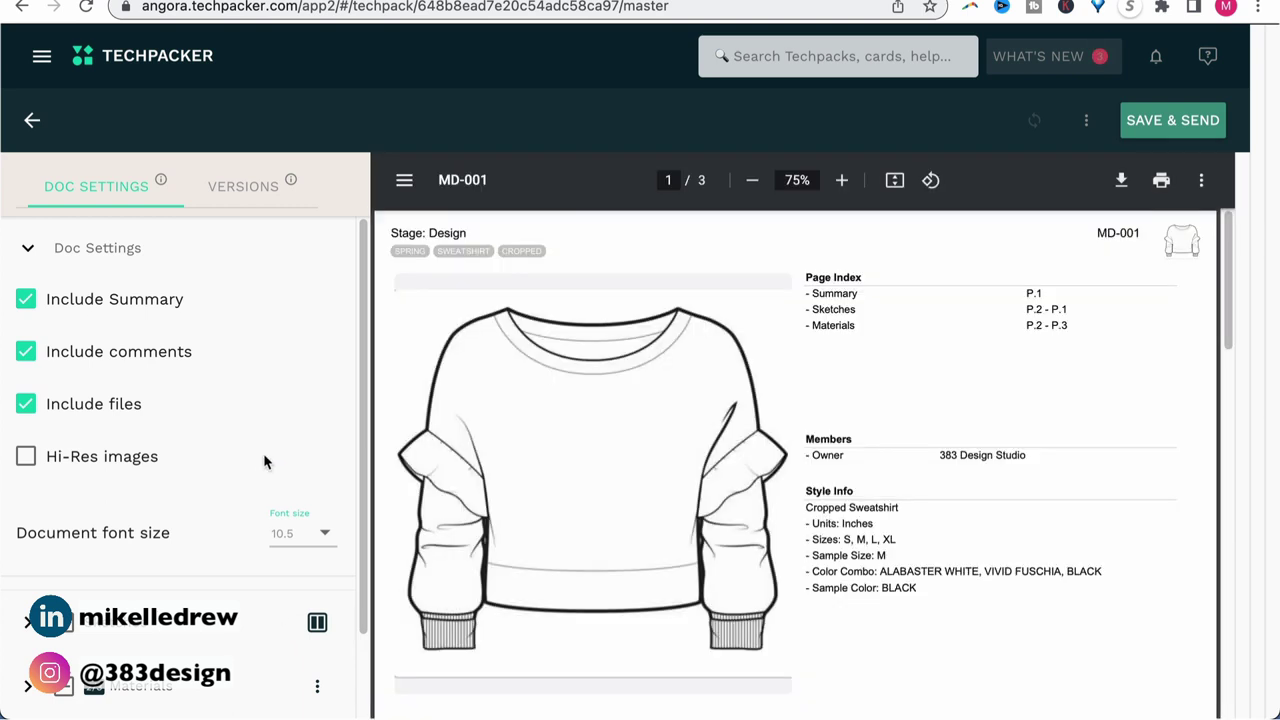
pyautogui.scroll(-2, 263, 453)
pyautogui.click(63, 523)
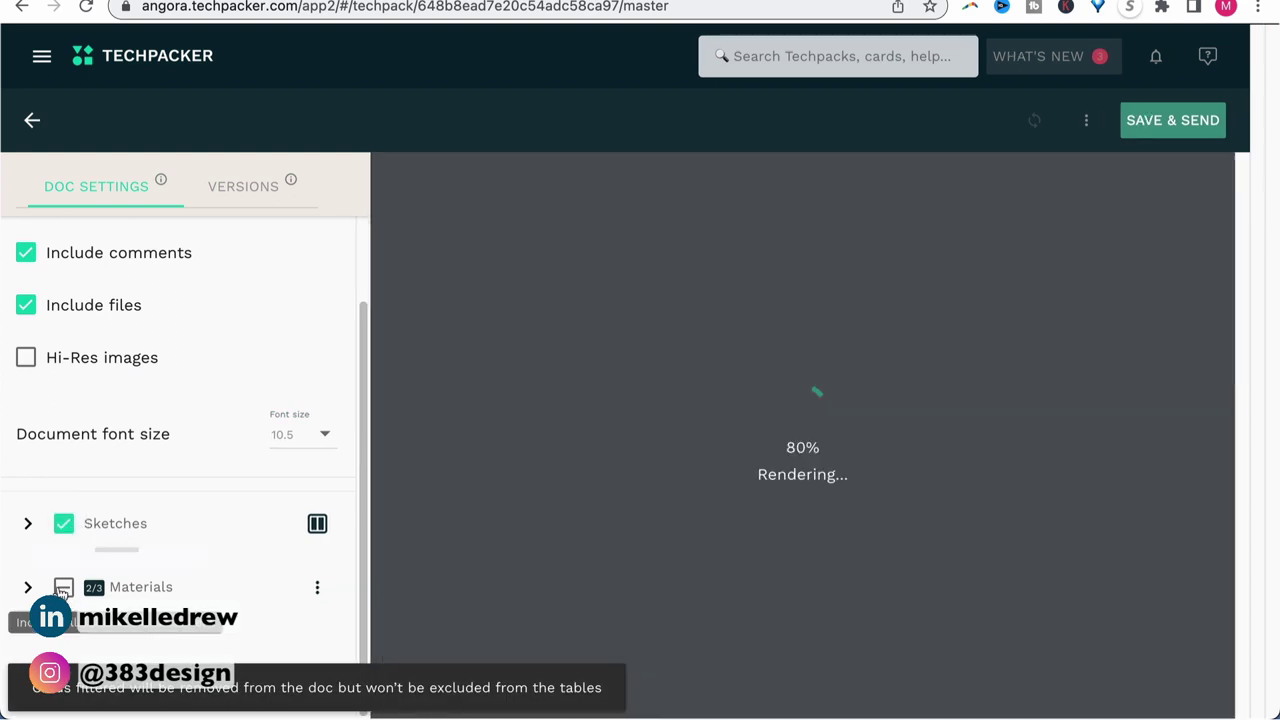
pyautogui.click(63, 587)
pyautogui.scroll(-2, 36, 597)
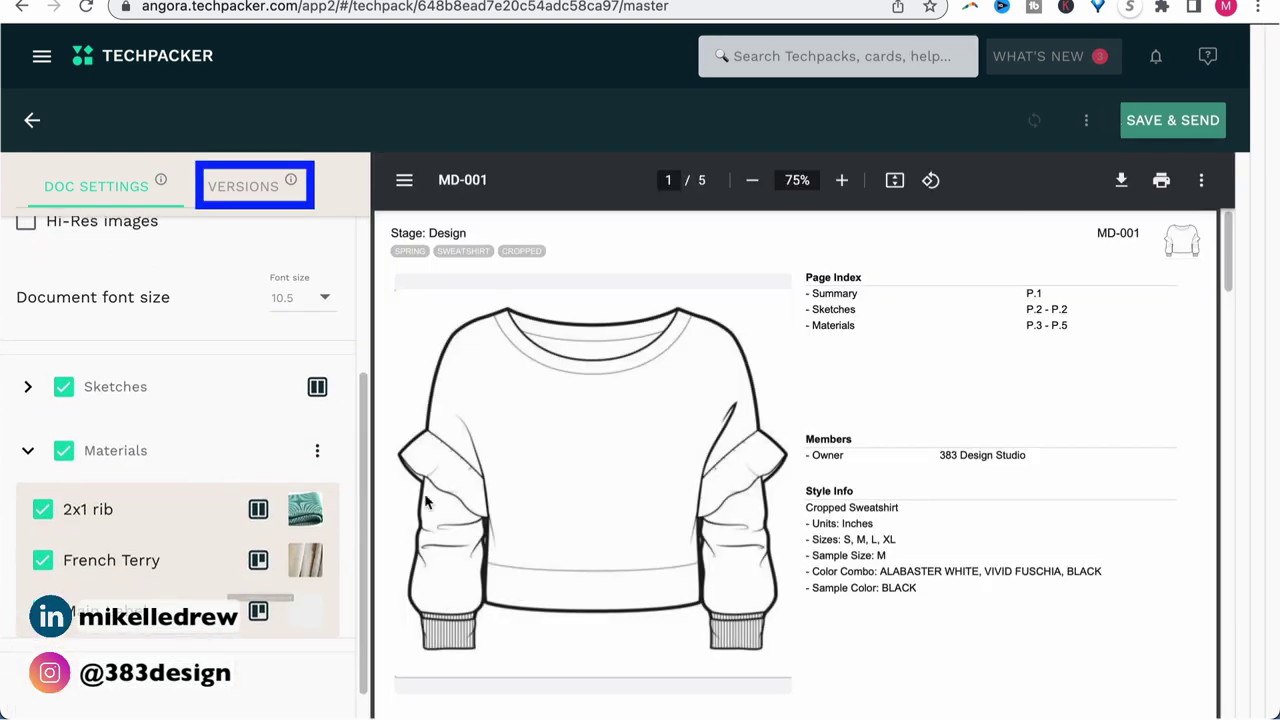
pyautogui.scroll(-10, 429, 500)
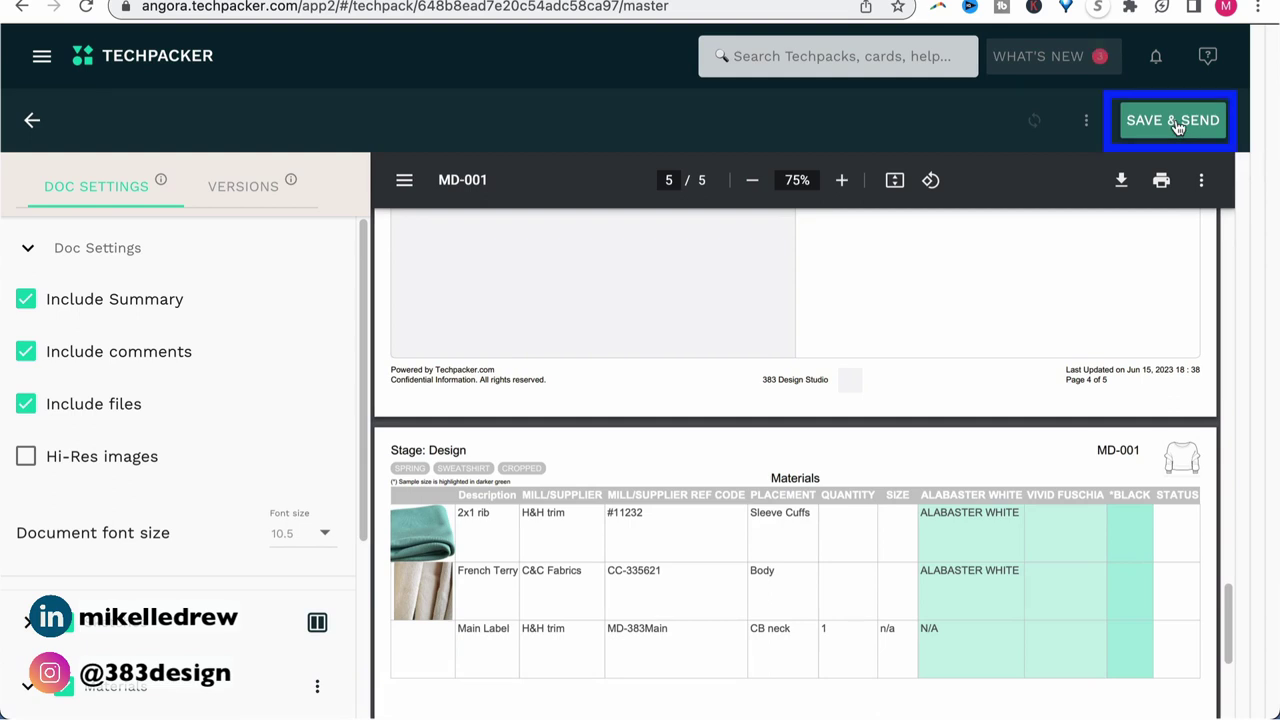
# Save a new version of the techpack and rename it 'MD-001 PROTO TECHPACK'
pyautogui.click(1176, 120)
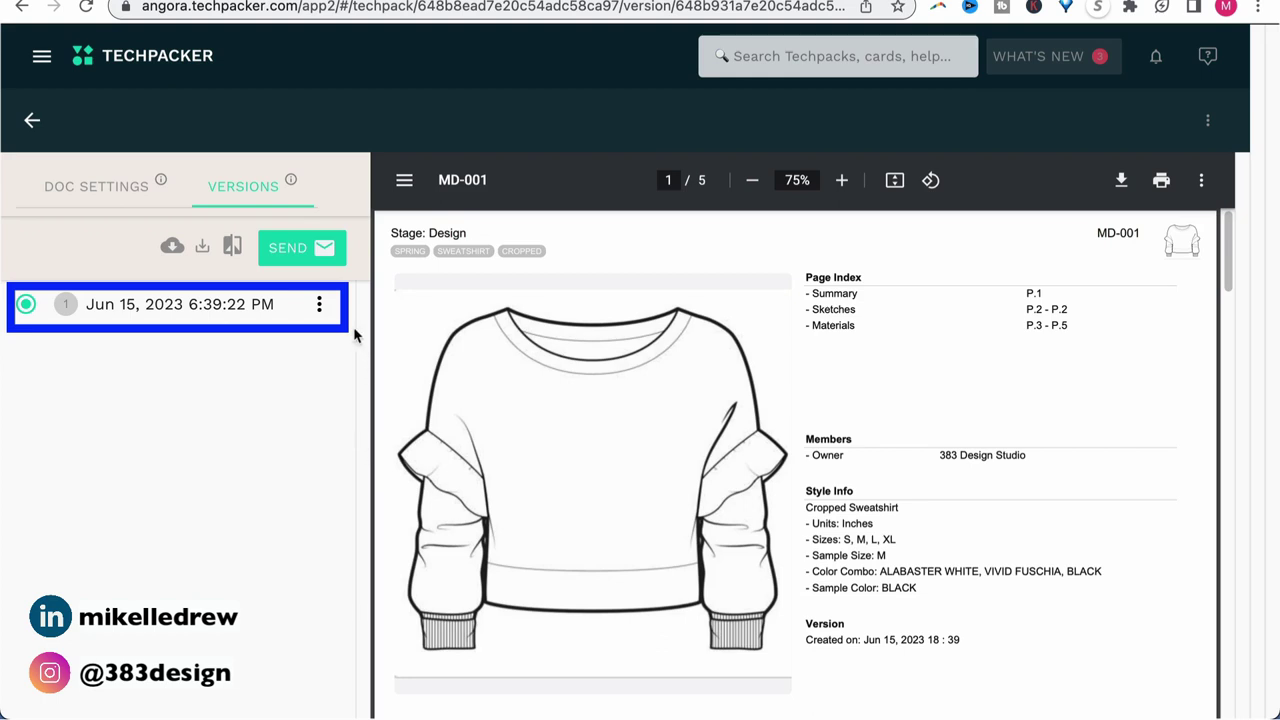
pyautogui.click(319, 306)
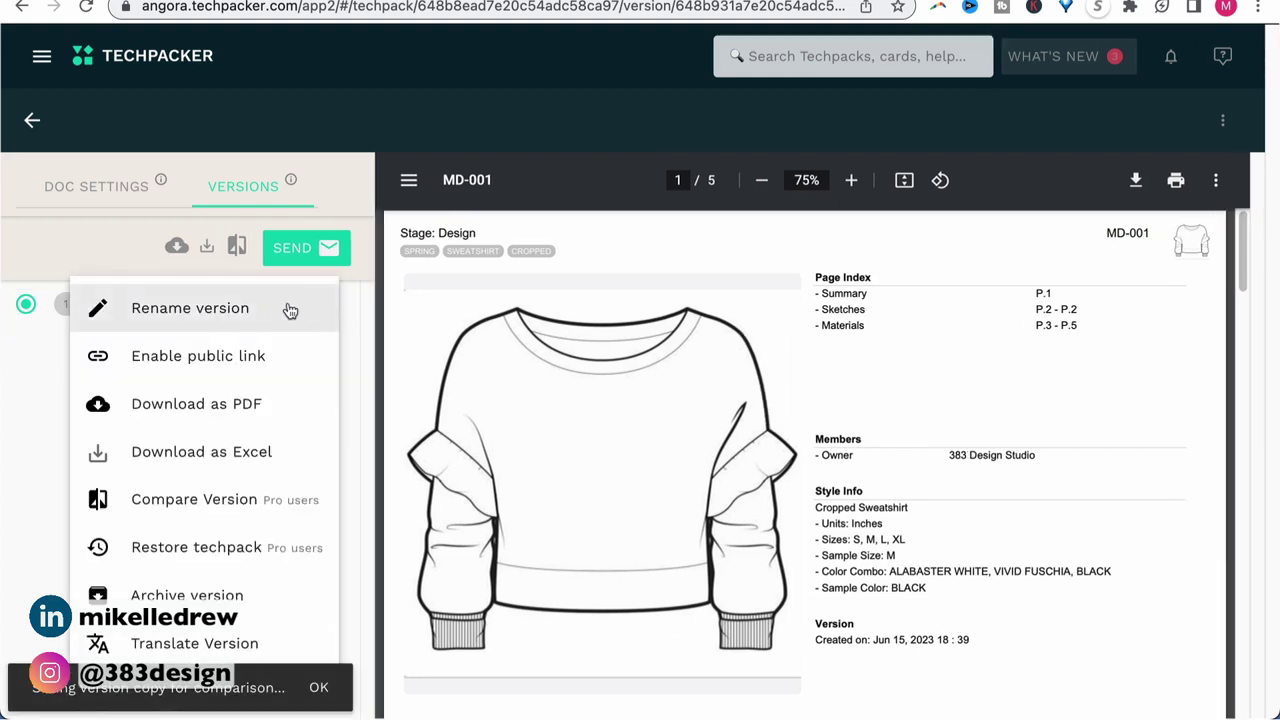
pyautogui.click(268, 306)
pyautogui.click(430, 374)
pyautogui.write('MD')
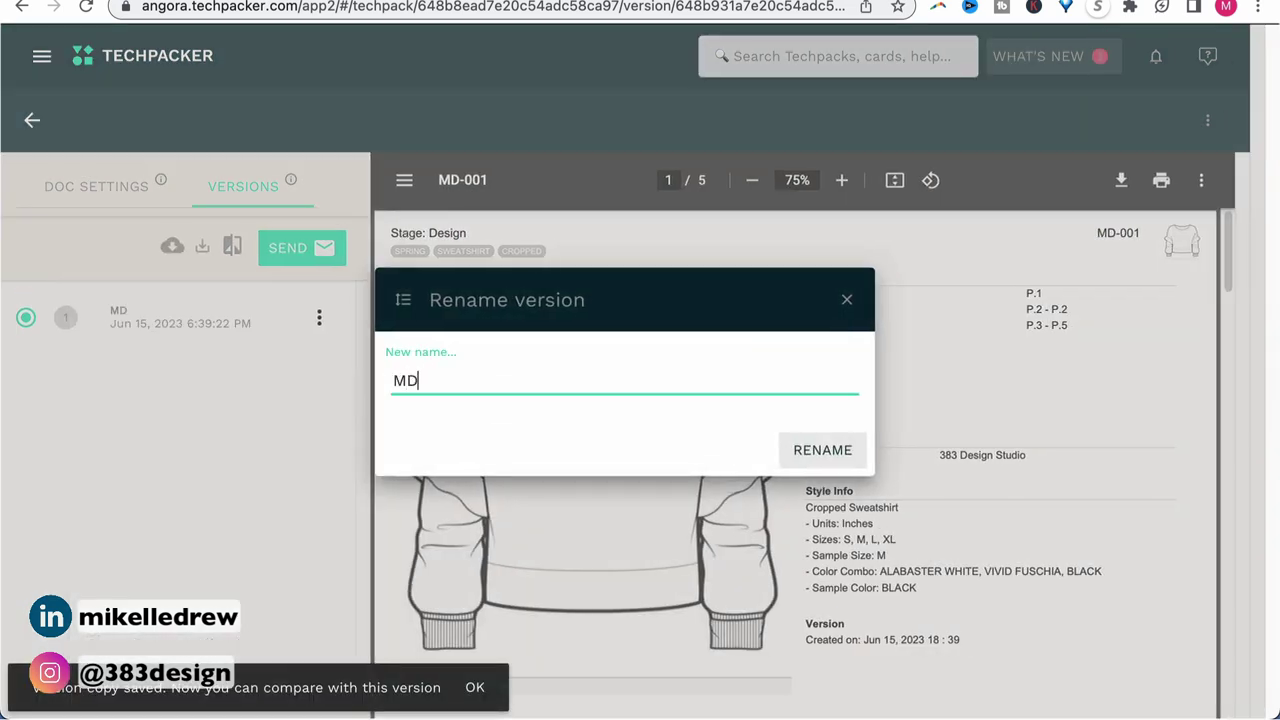
pyautogui.press('BackSpace')
pyautogui.press('BackSpace')
pyautogui.press('BackSpace')
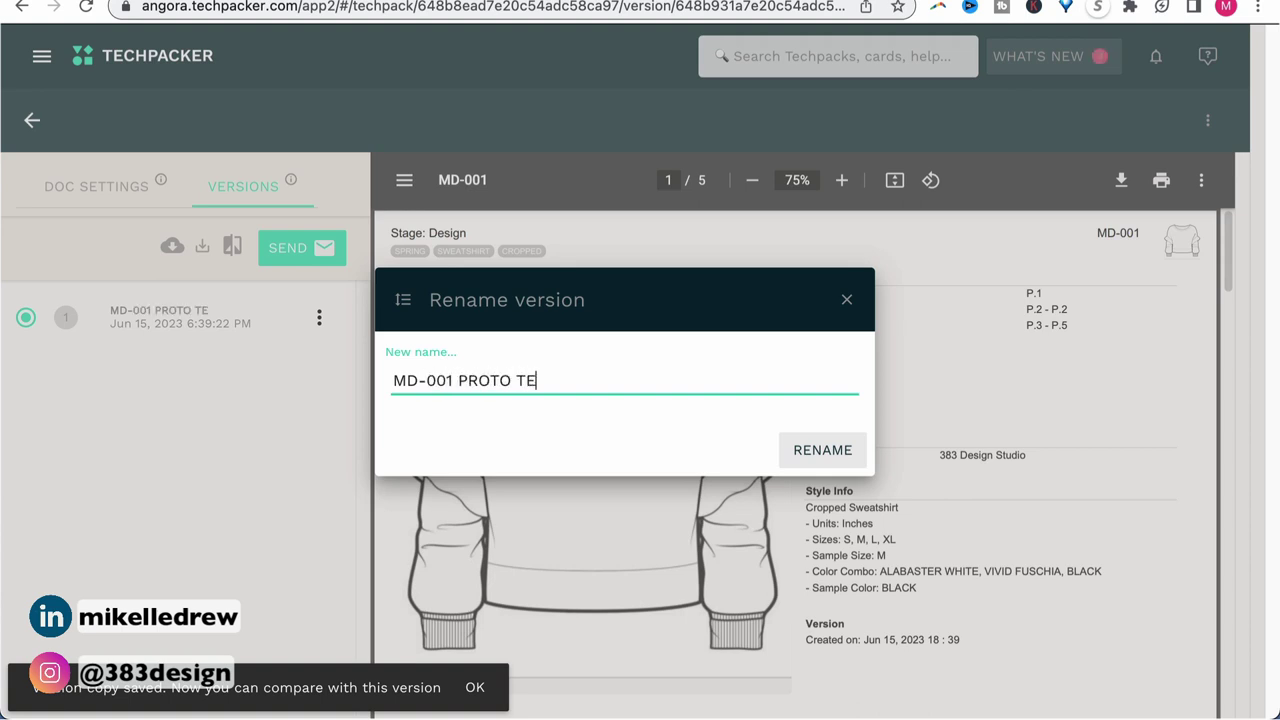
pyautogui.click(826, 455)
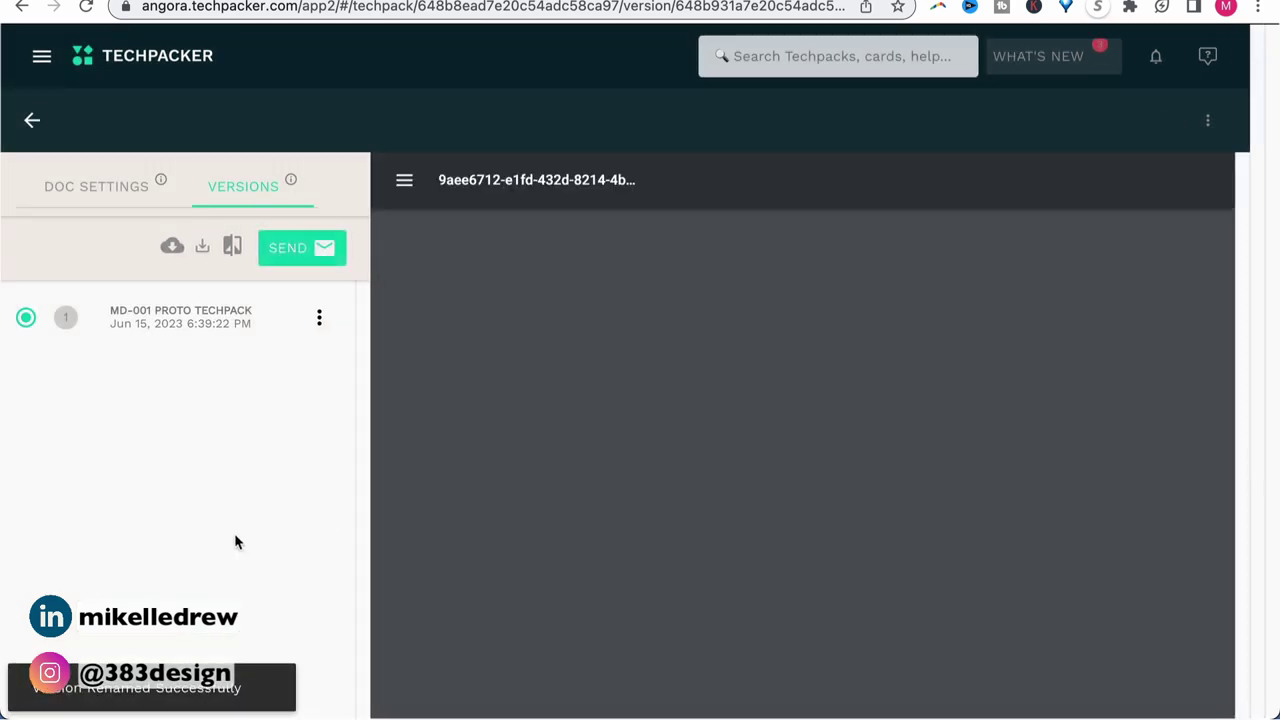